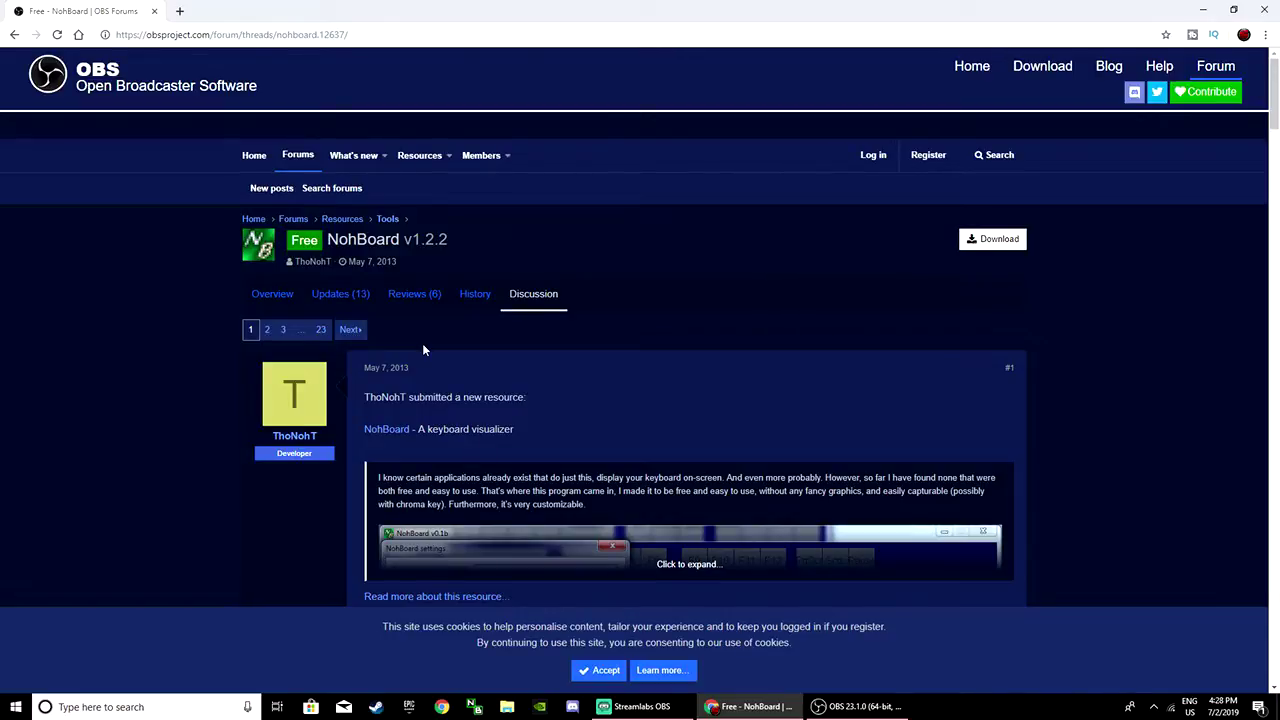
Scroll through the NohBoard v1.2.2 forum thread on the OBS Forums
scroll(422, 343, "down", 3)
scroll(422, 343, "down", 3)
scroll(430, 350, "up", 6)
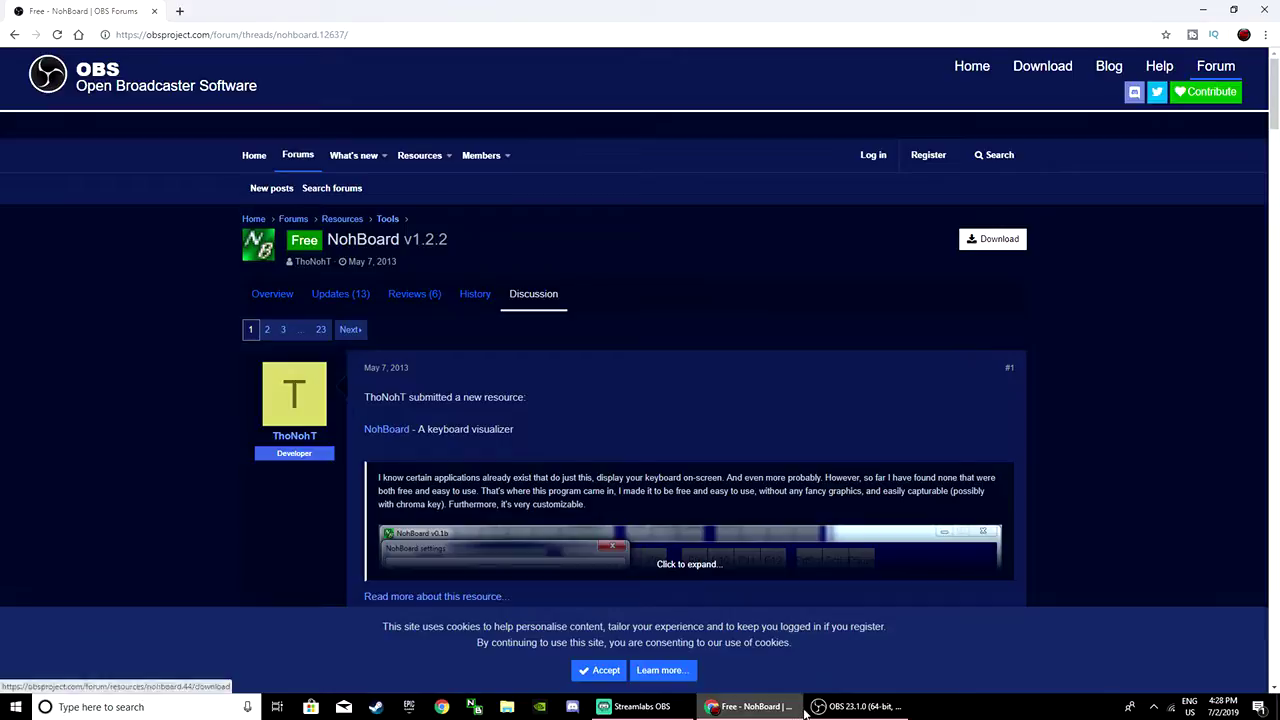
Minimize the browser, launch NohBoard and put its keyboard overlay into edit mode
left_click(1199, 8)
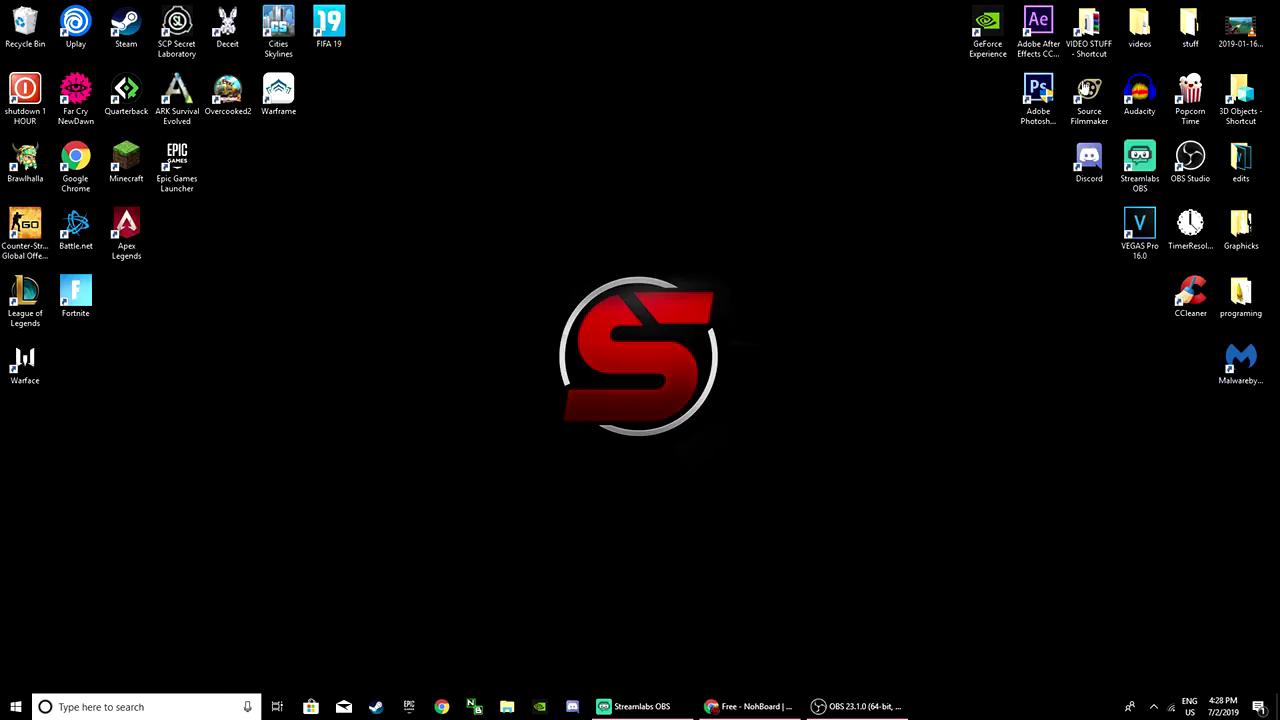
left_click(478, 709)
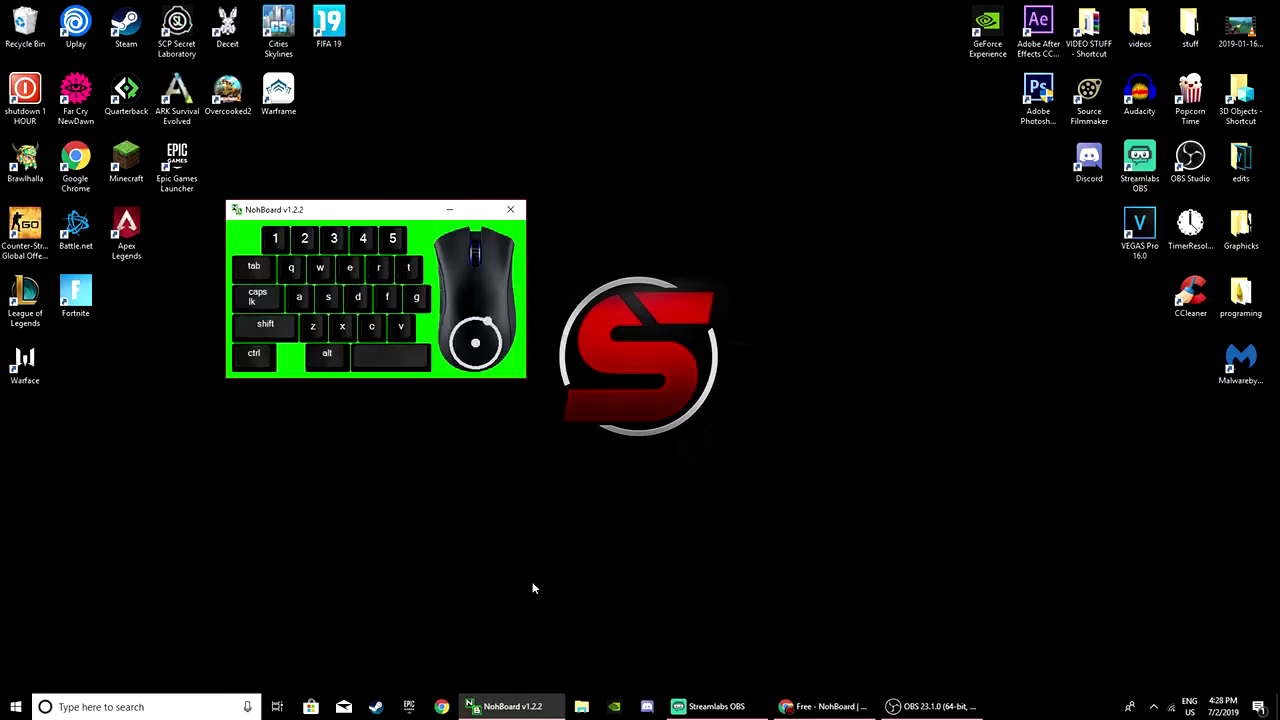
right_click(423, 246)
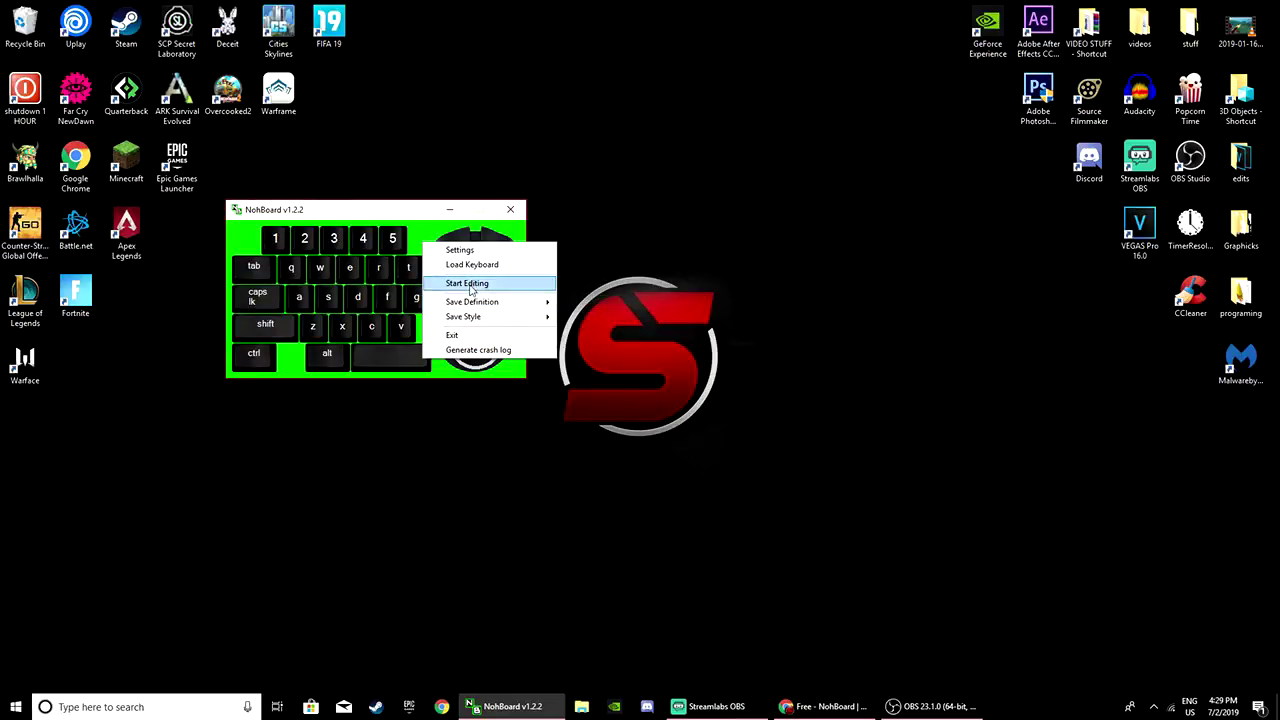
left_click(471, 286)
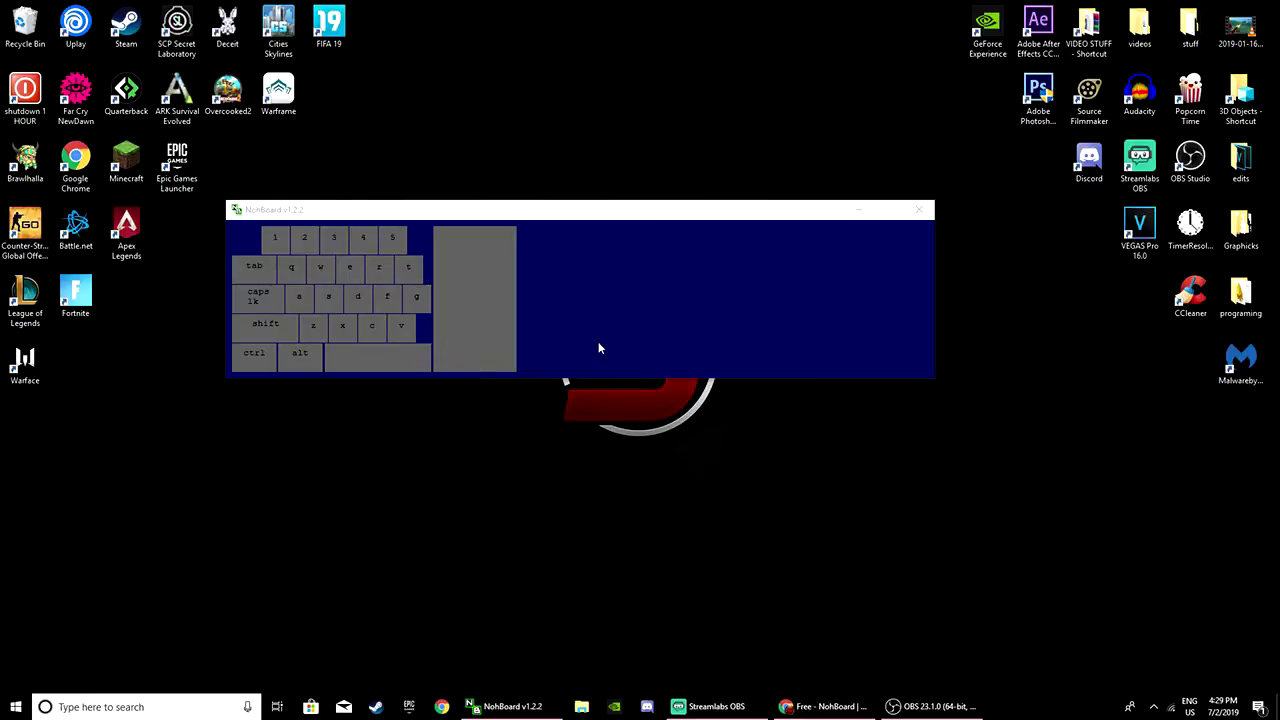
Toggle NohBoard's edit mode off and back on
right_click(598, 335)
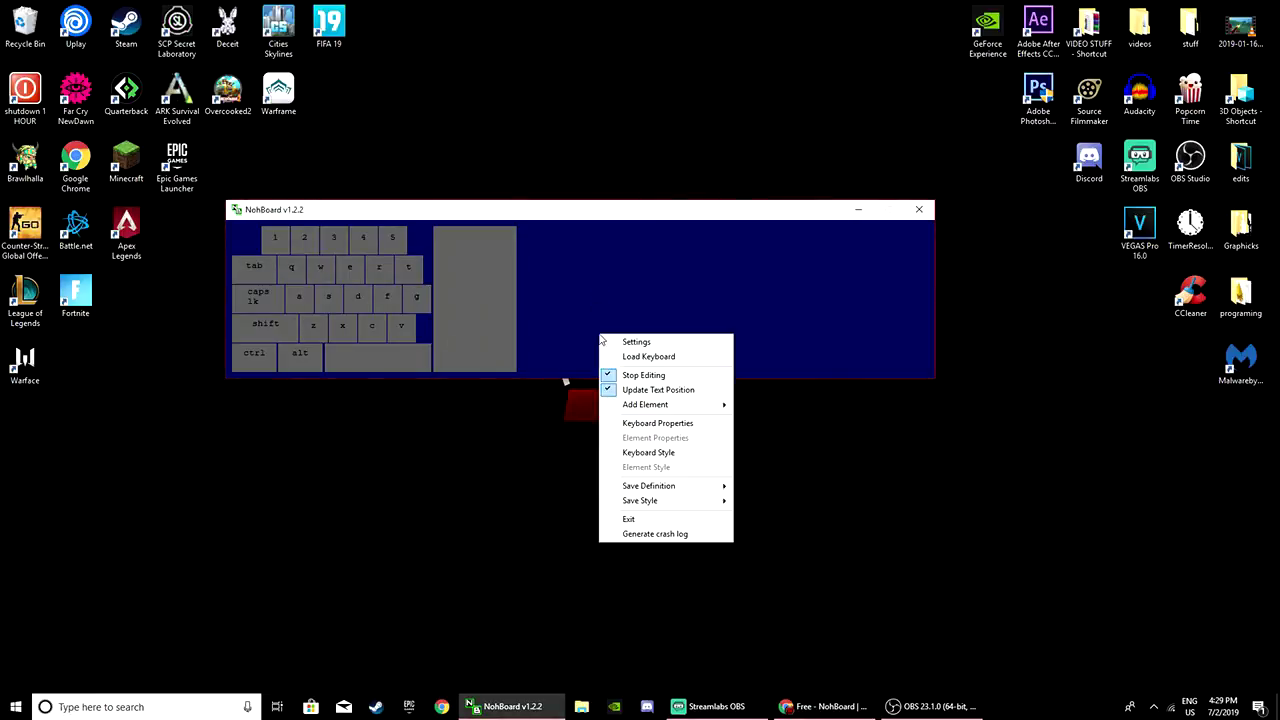
left_click(638, 377)
right_click(612, 323)
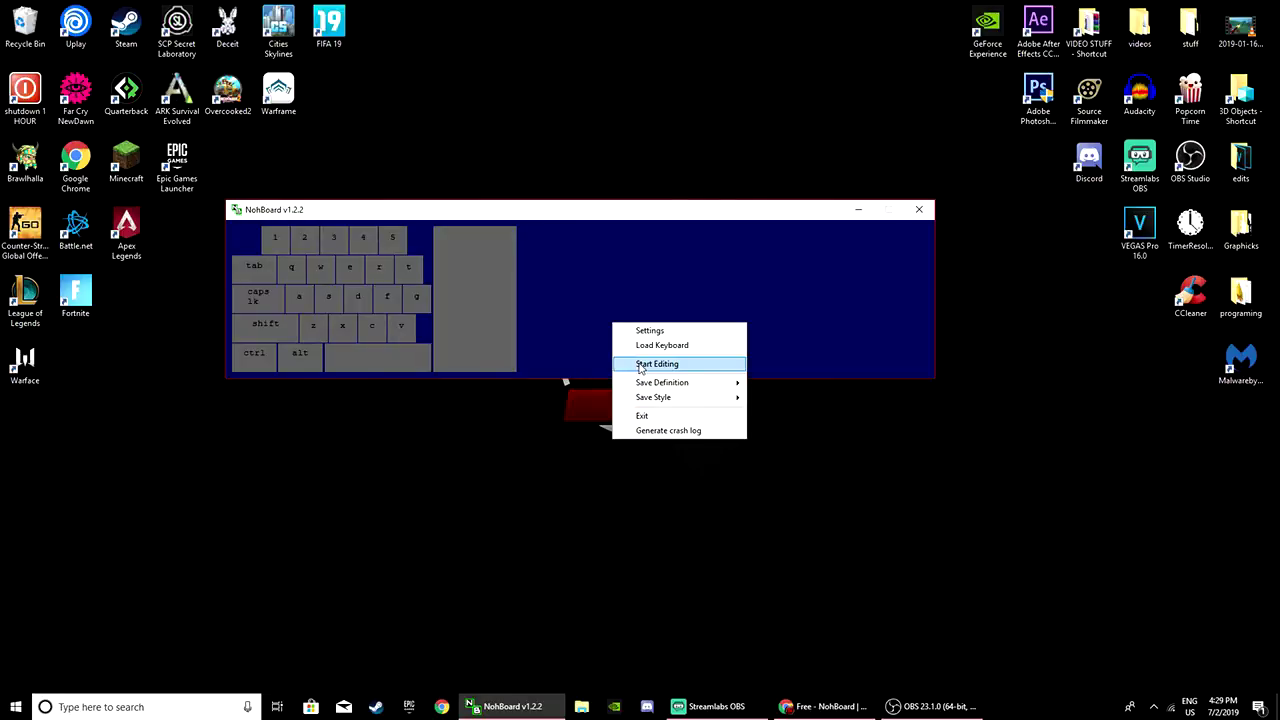
left_click(640, 365)
Set the Keyboard Background Color to bright green in Keyboard Style
right_click(602, 295)
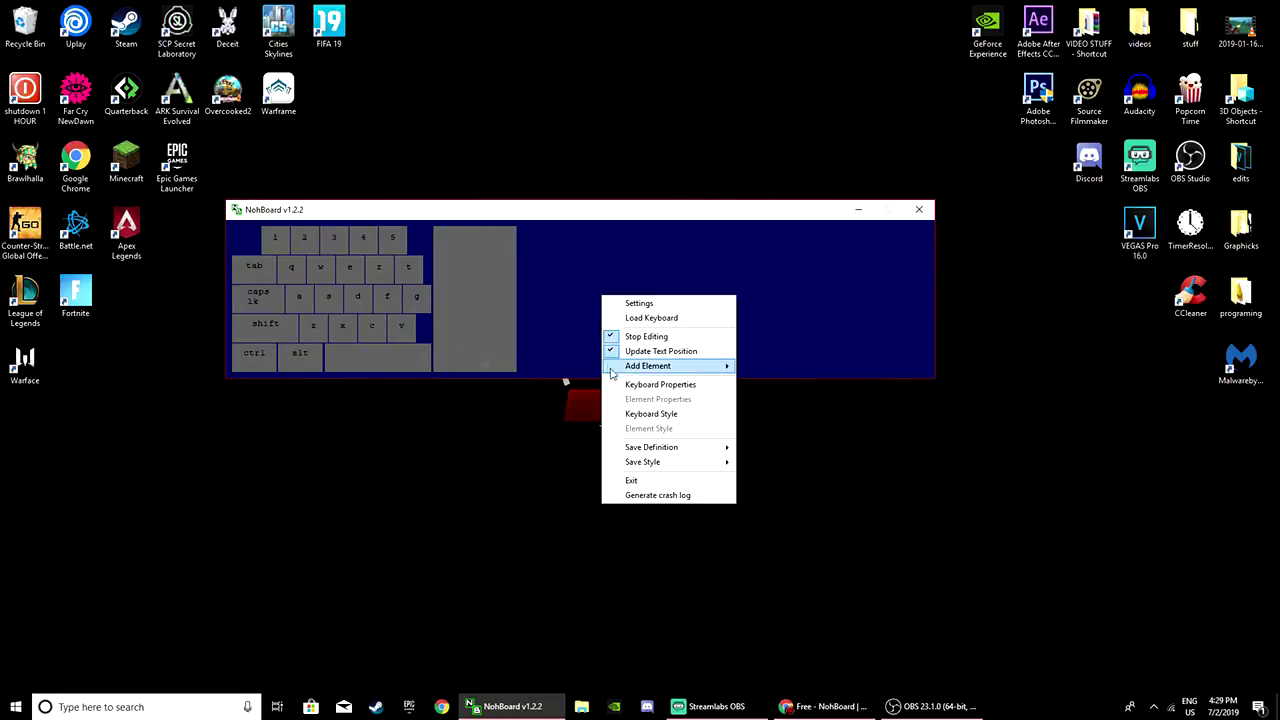
left_click(660, 413)
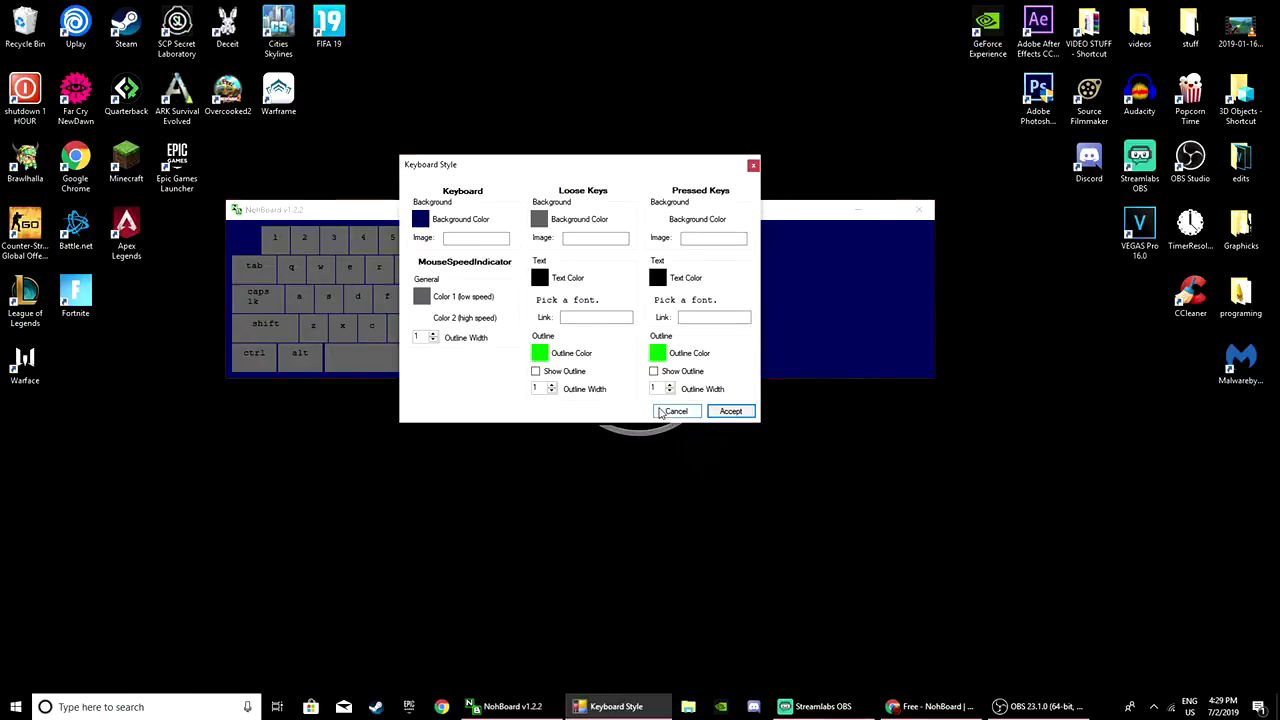
mouse_move(506, 163)
left_mouse_down()
mouse_move(757, 185)
mouse_move(859, 213)
left_mouse_up()
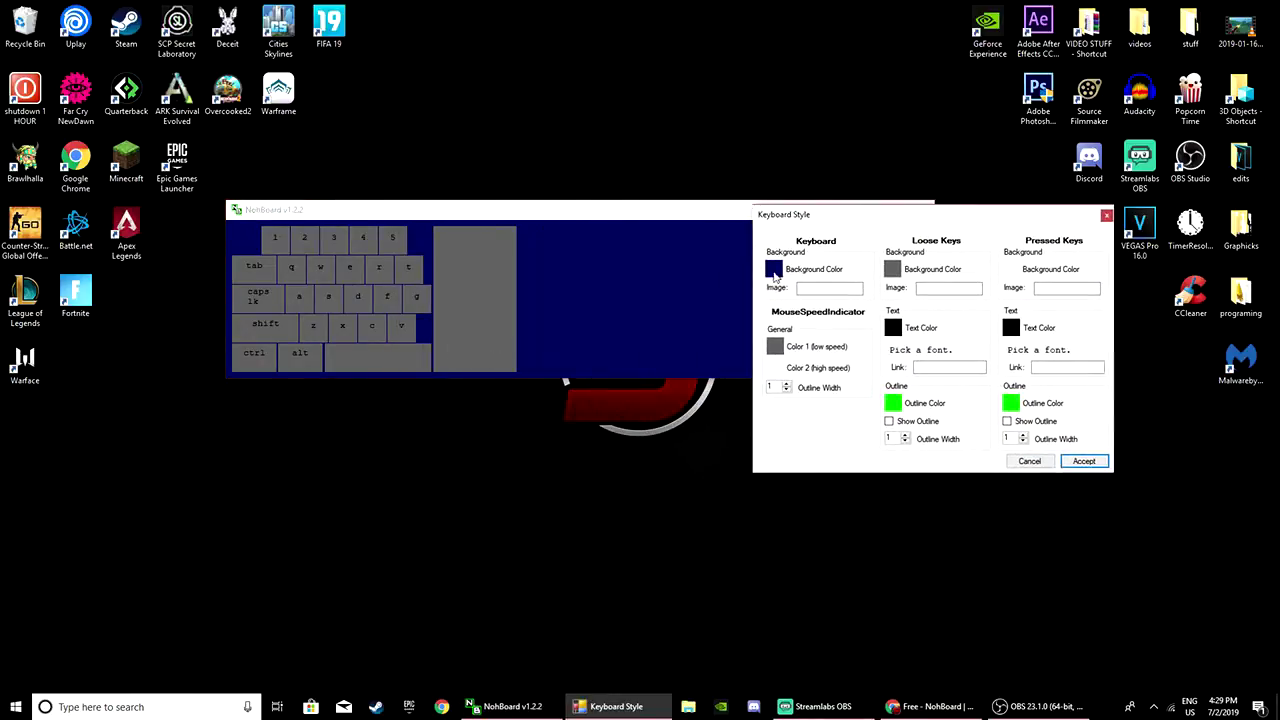
left_click(773, 272)
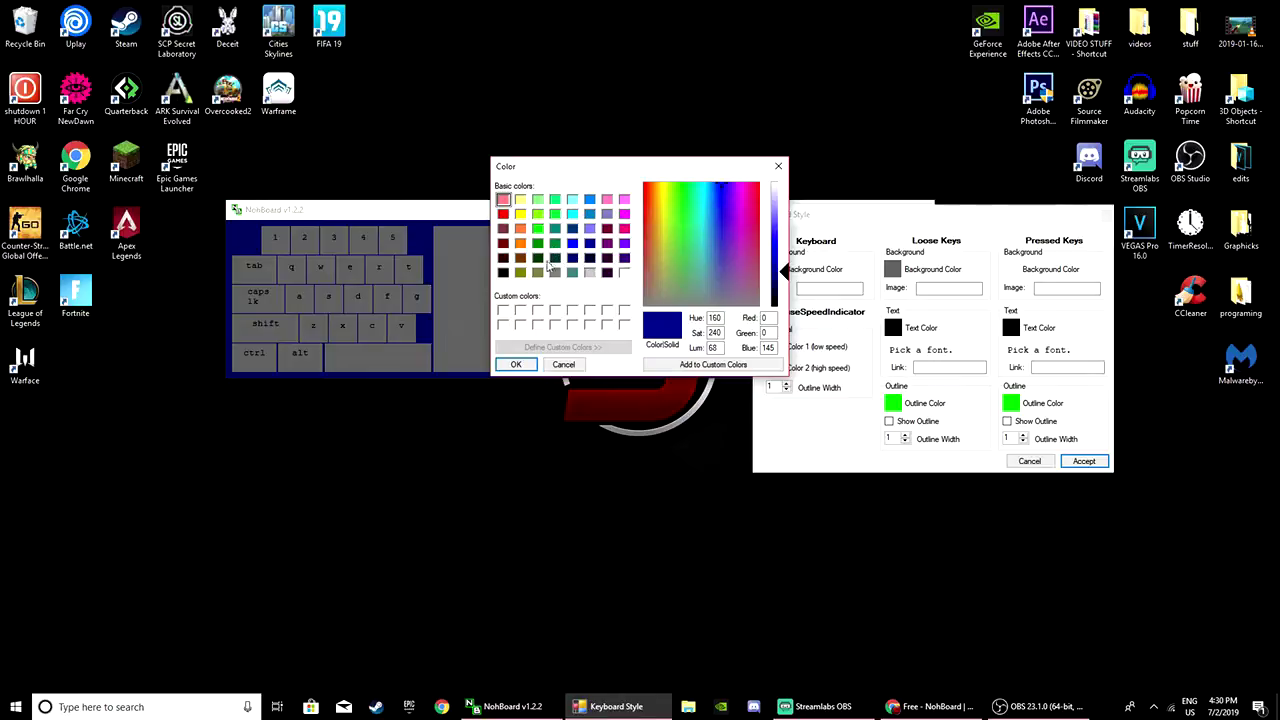
left_click(538, 229)
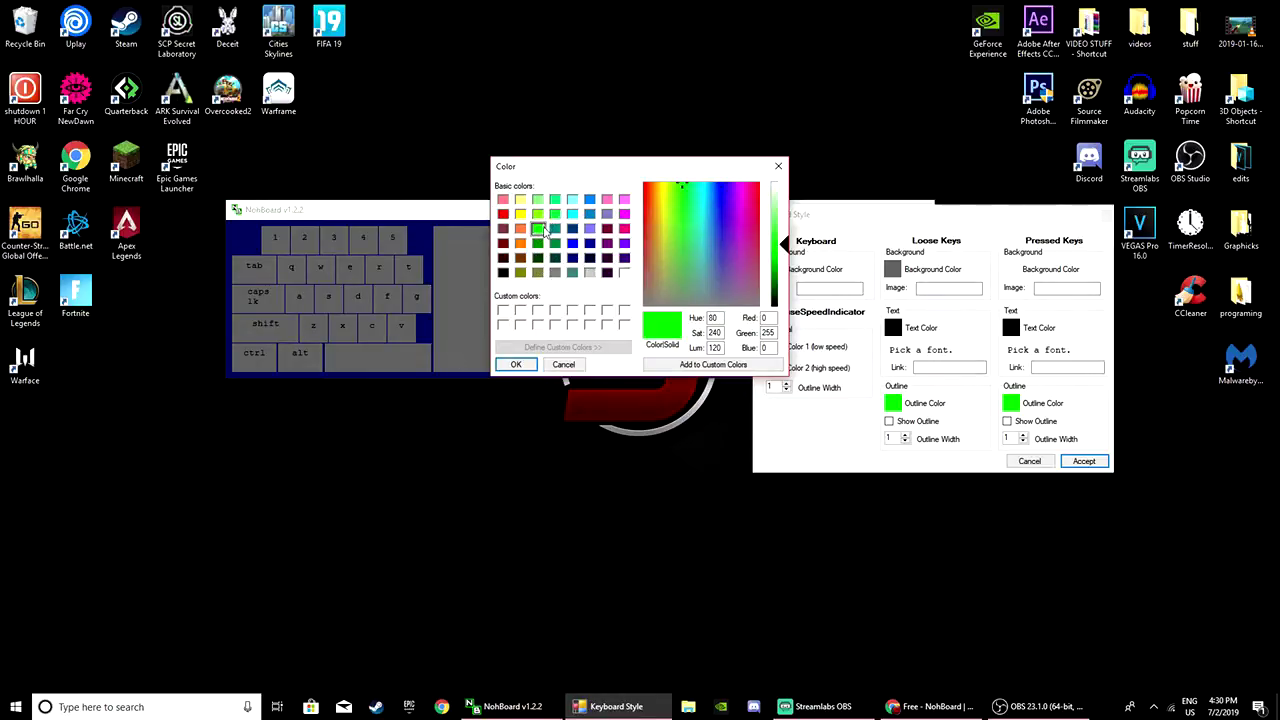
left_click(516, 364)
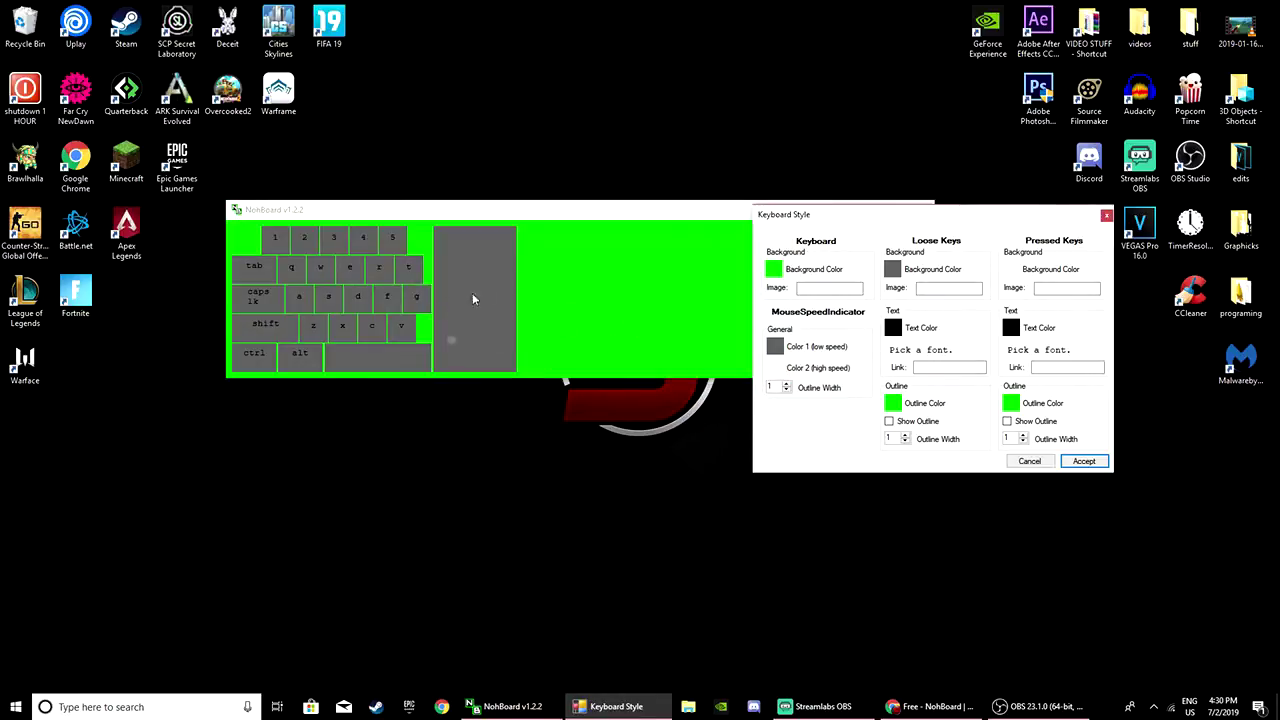
key("Return")
Load the fps keyboard from the joao7yt category
right_click(584, 293)
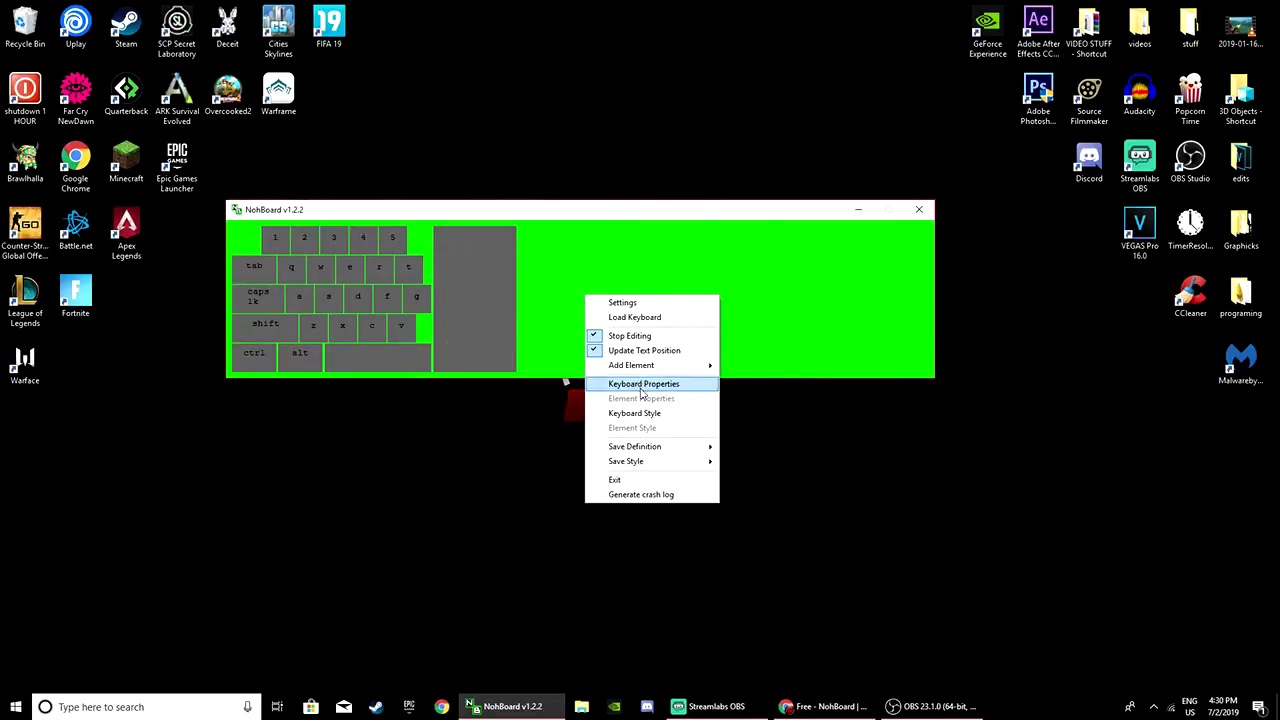
left_click(634, 317)
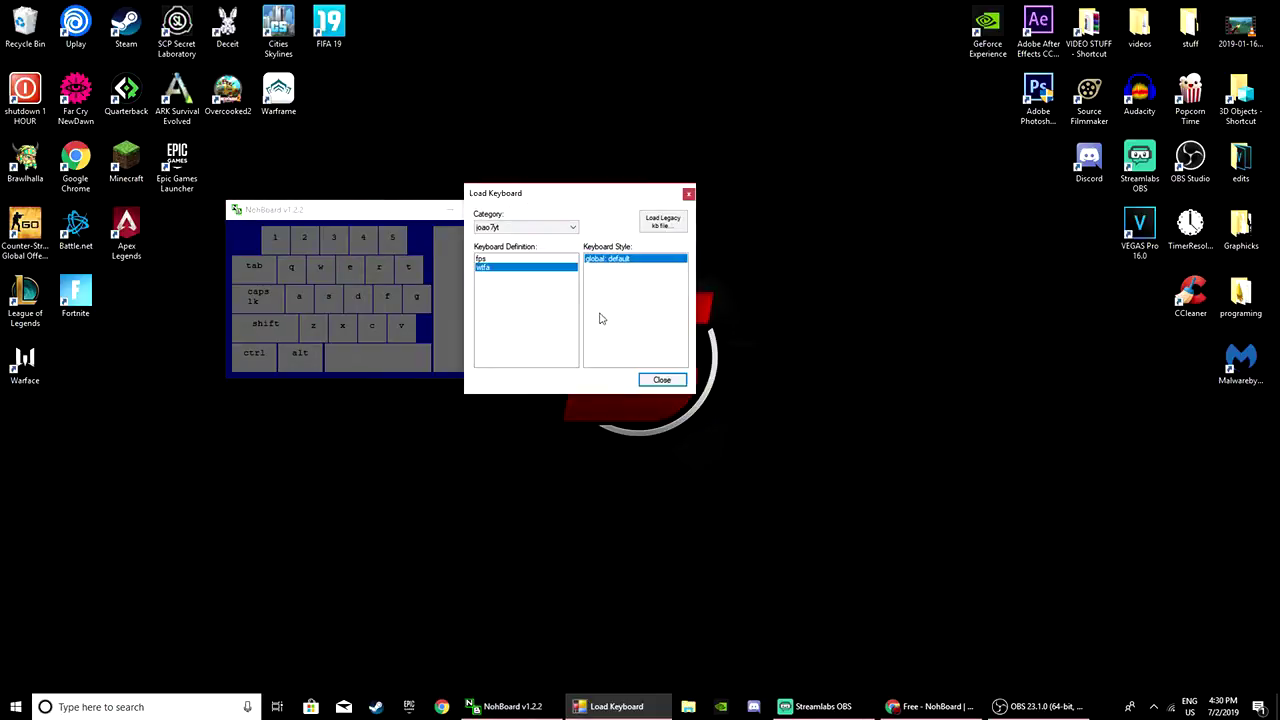
left_click(512, 265)
left_click(505, 226)
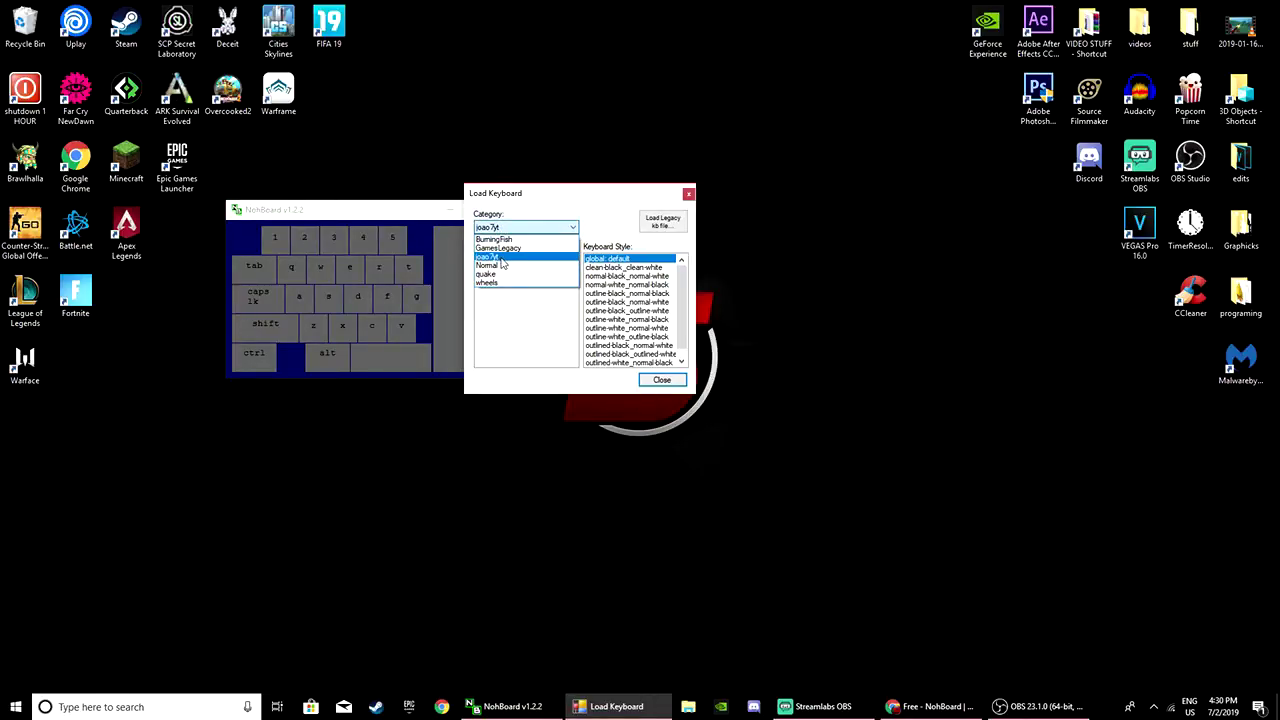
left_click(501, 259)
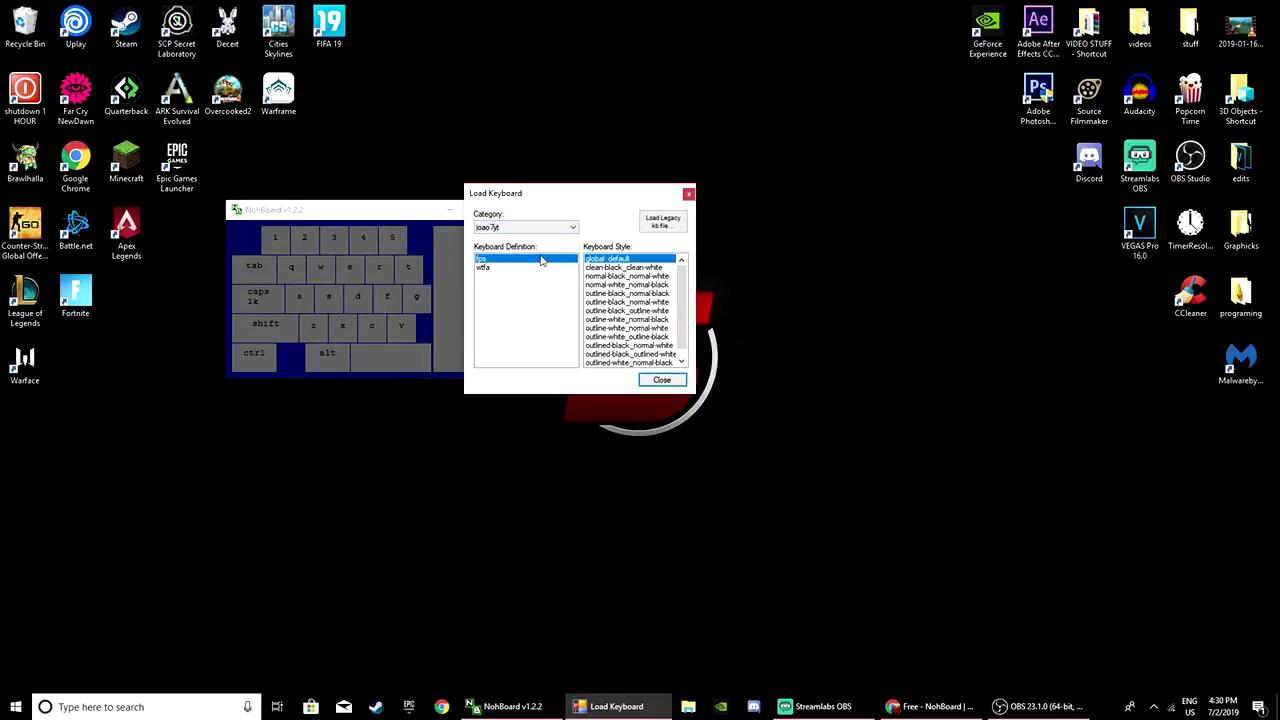
left_click(628, 267)
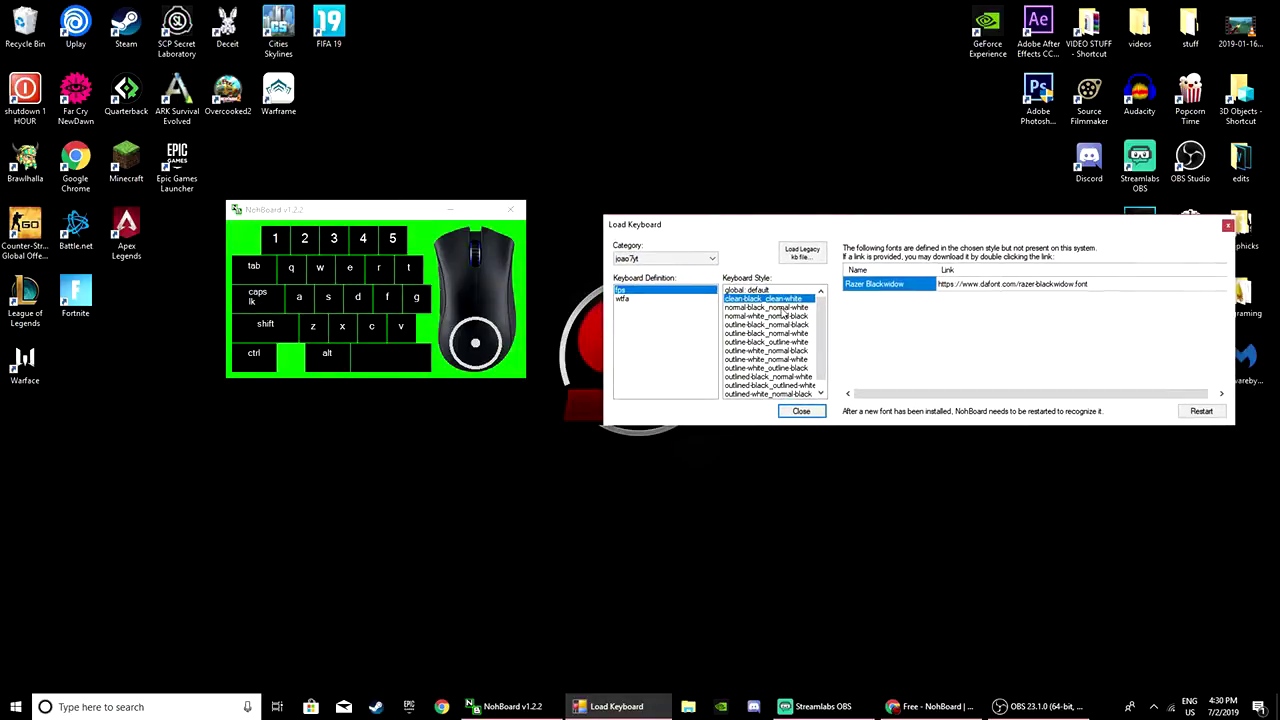
Preview several styles, settle on normal-black_normal-white, and close the loader
left_click(782, 308)
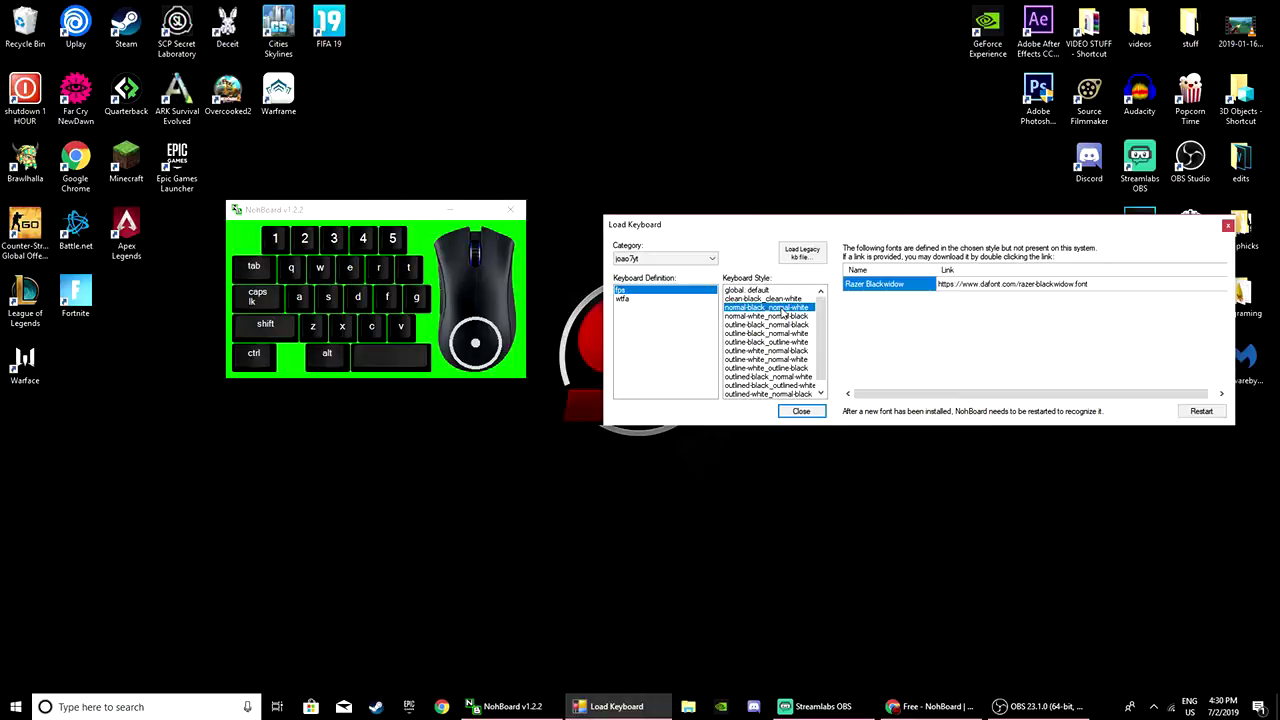
left_click(900, 440)
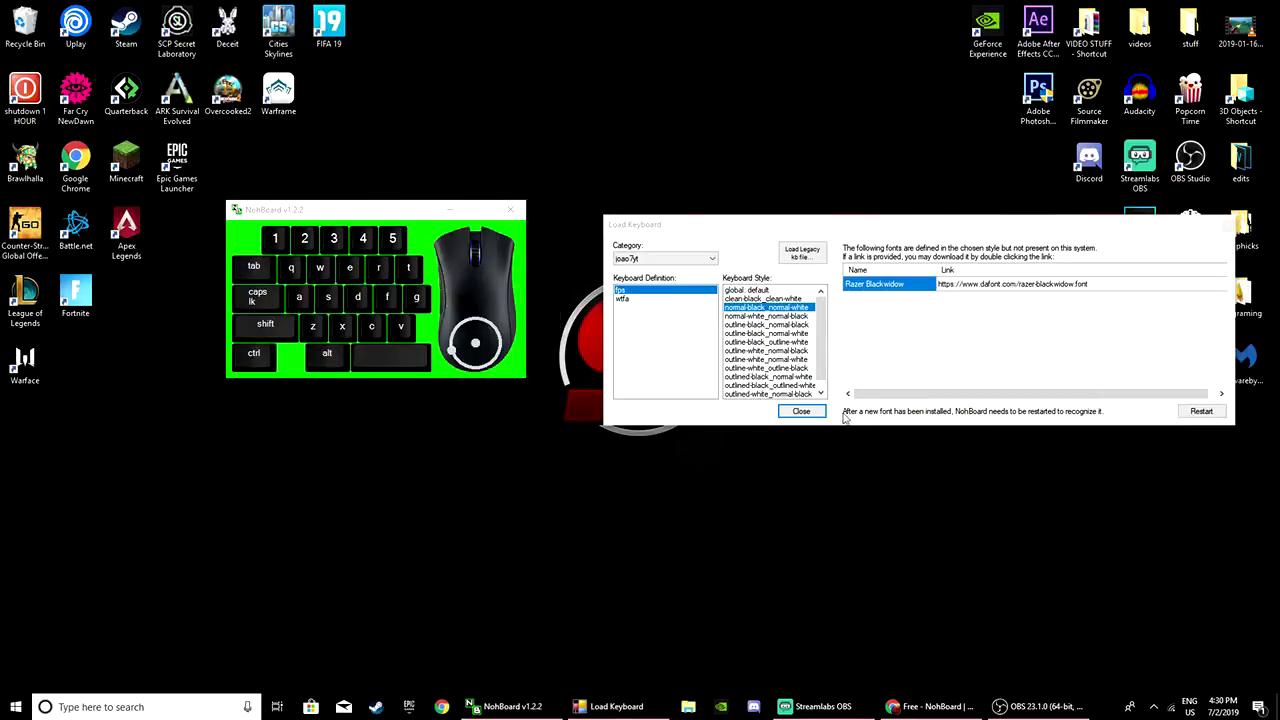
left_click(750, 316)
left_click(746, 338)
left_click(752, 308)
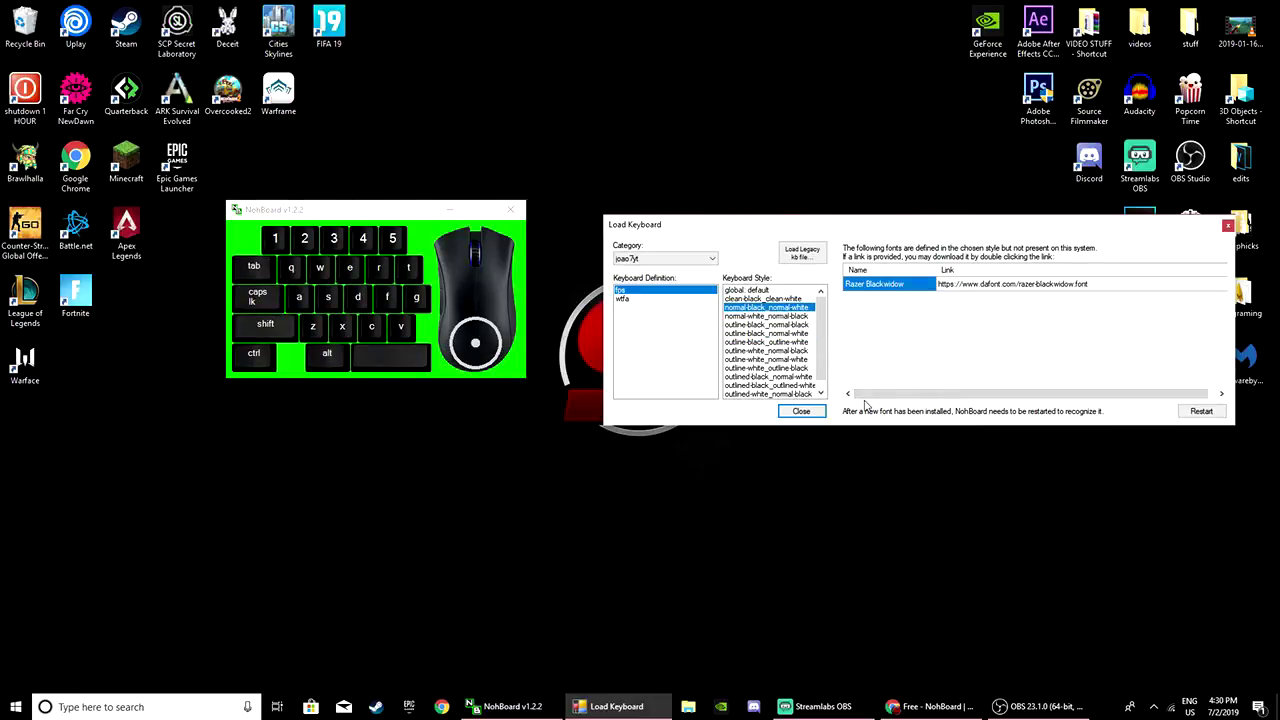
left_click(802, 412)
Save the keyboard definition, overwriting the existing joao7yt/fps definition
left_click_drag(425, 262, 772, 283)
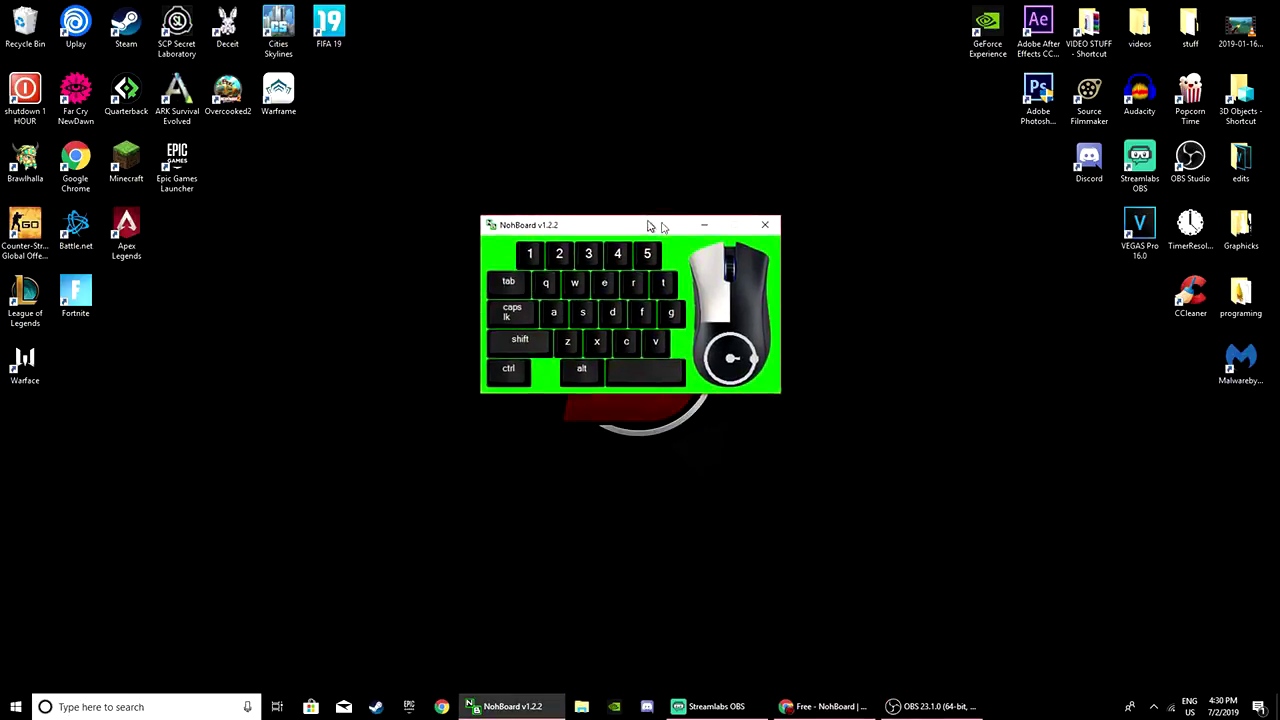
right_click(772, 278)
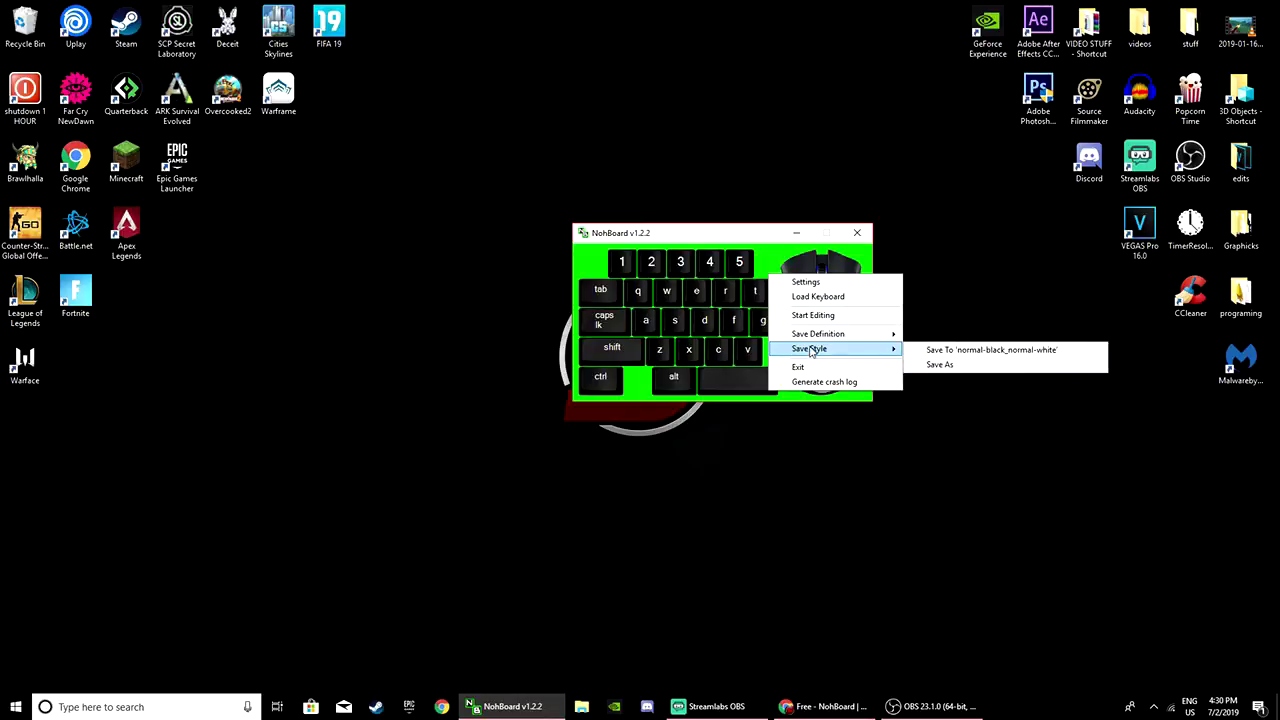
mouse_move(830, 334)
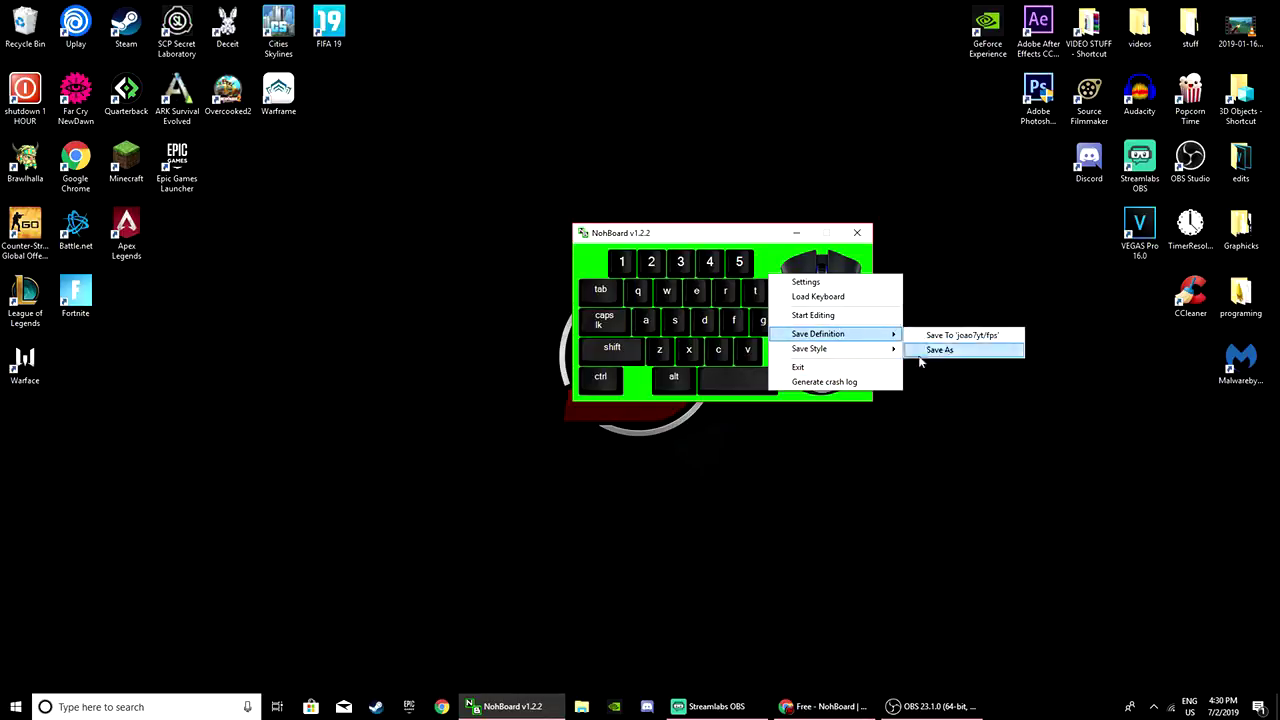
left_click(921, 354)
left_click(776, 341)
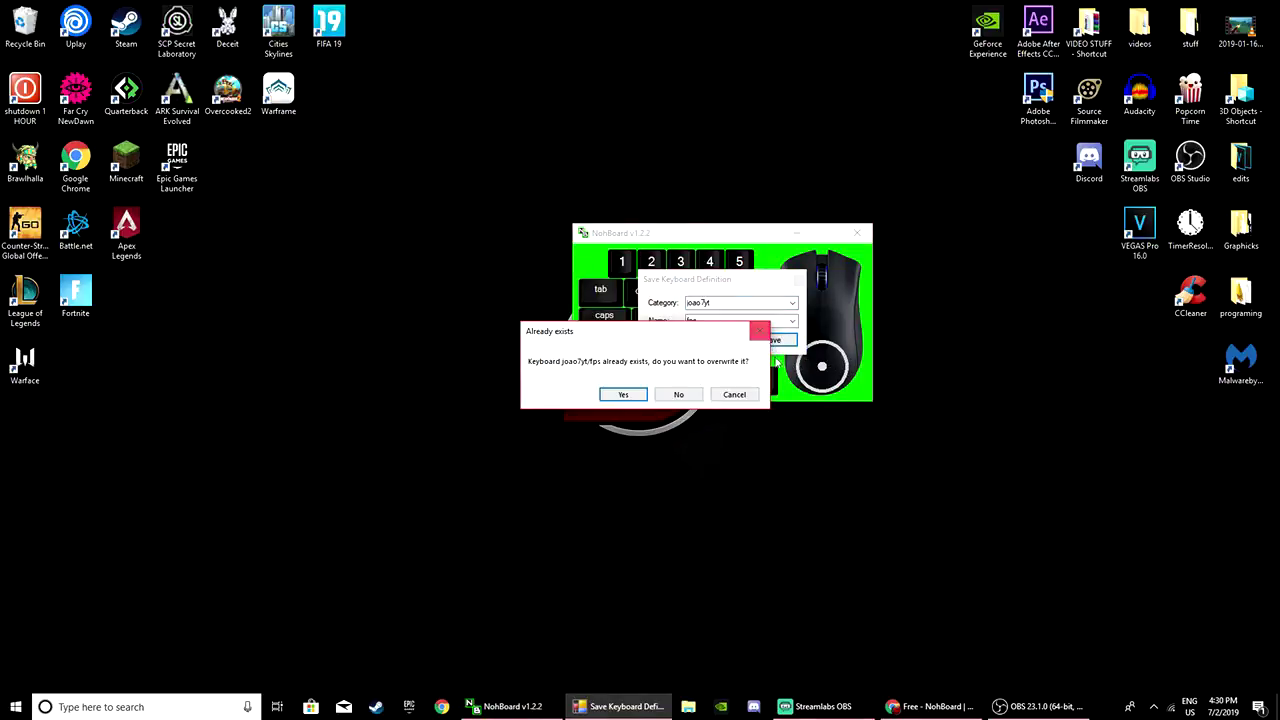
left_click(626, 396)
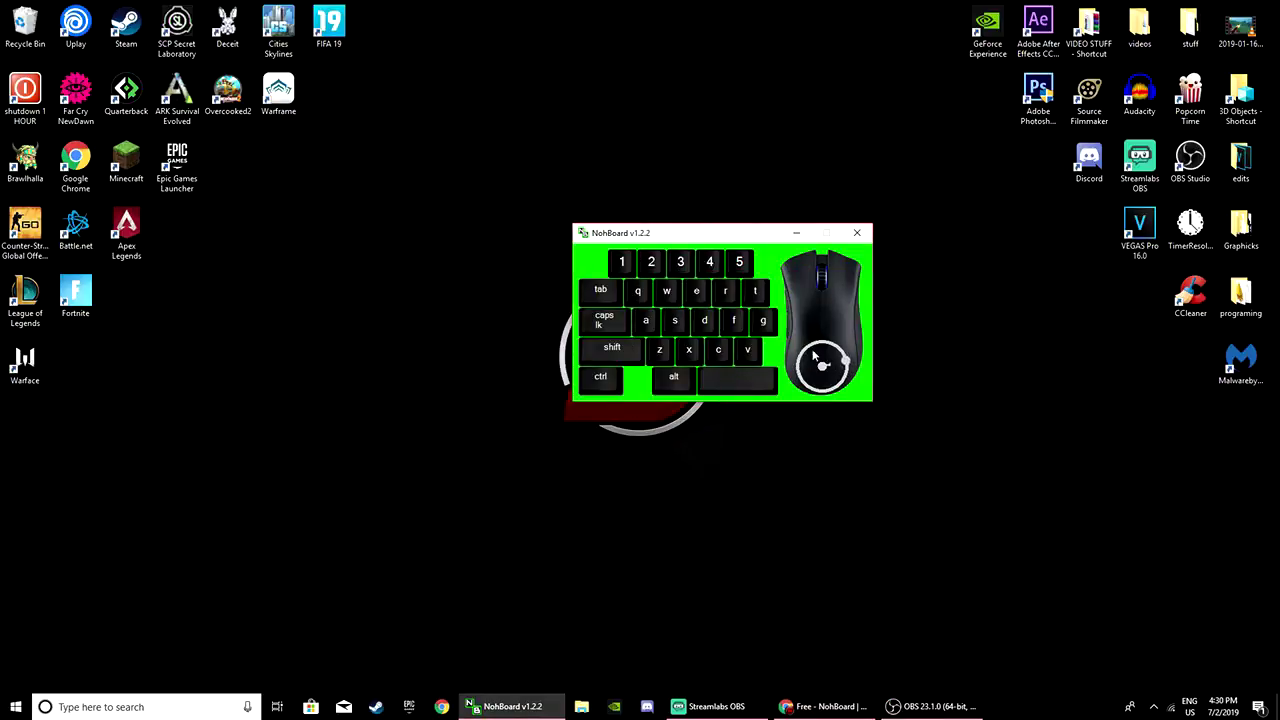
Save the current style as normal-black_normal-white
right_click(813, 356)
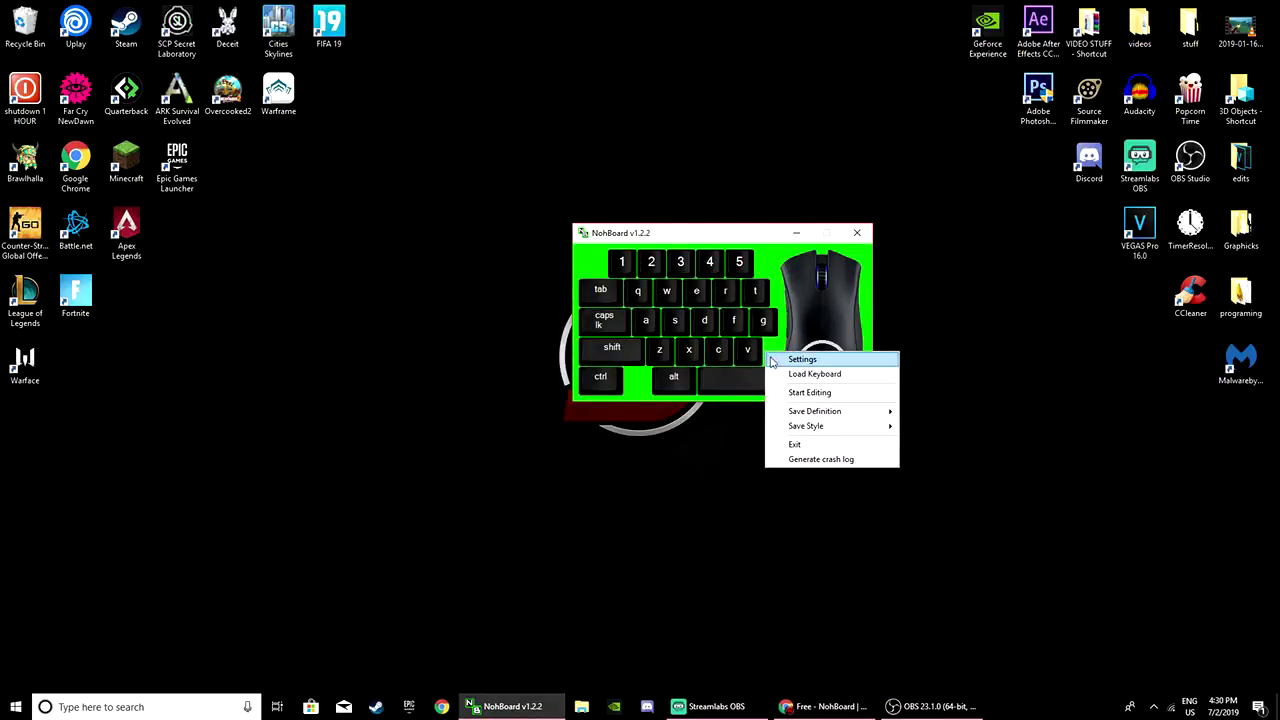
left_click(784, 287)
mouse_move(800, 352)
left_mouse_down()
mouse_move(486, 356)
mouse_move(711, 351)
left_mouse_up()
right_click(681, 352)
mouse_move(748, 427)
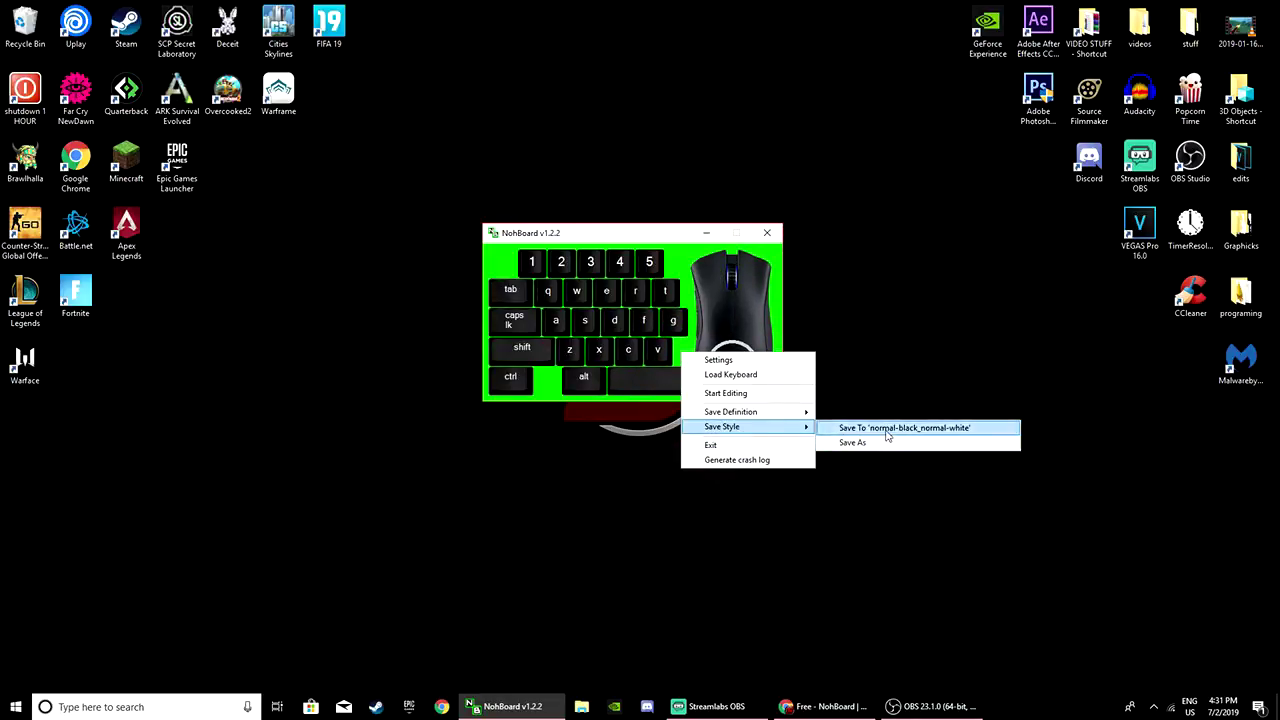
left_click(886, 432)
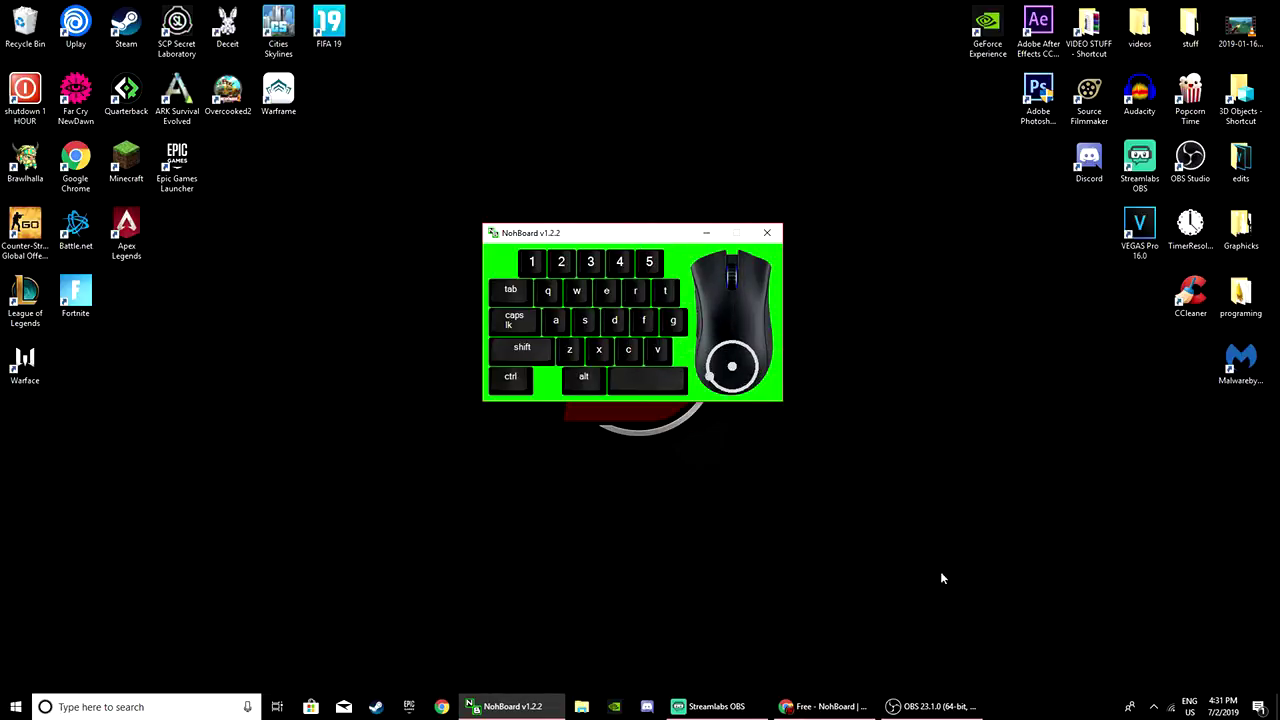
Preview the normal-white_normal-black style, then return to normal-black_normal-white
right_click(688, 354)
left_click(722, 373)
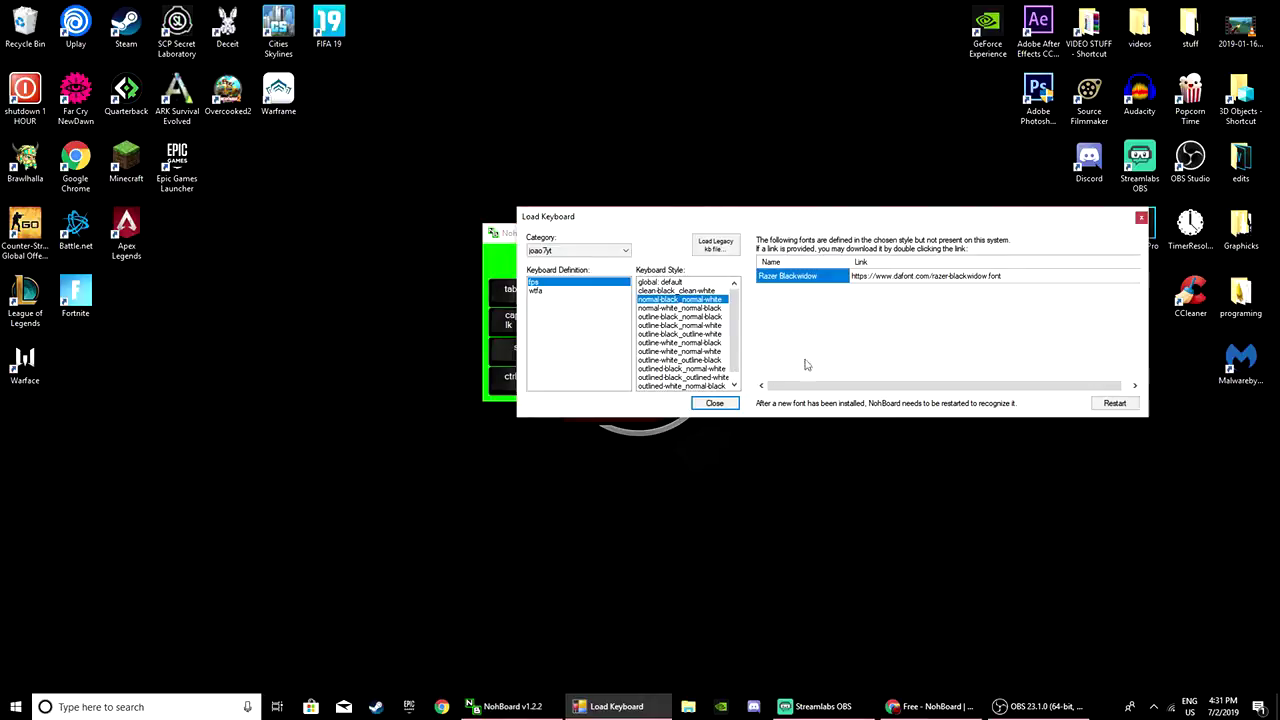
left_click(697, 309)
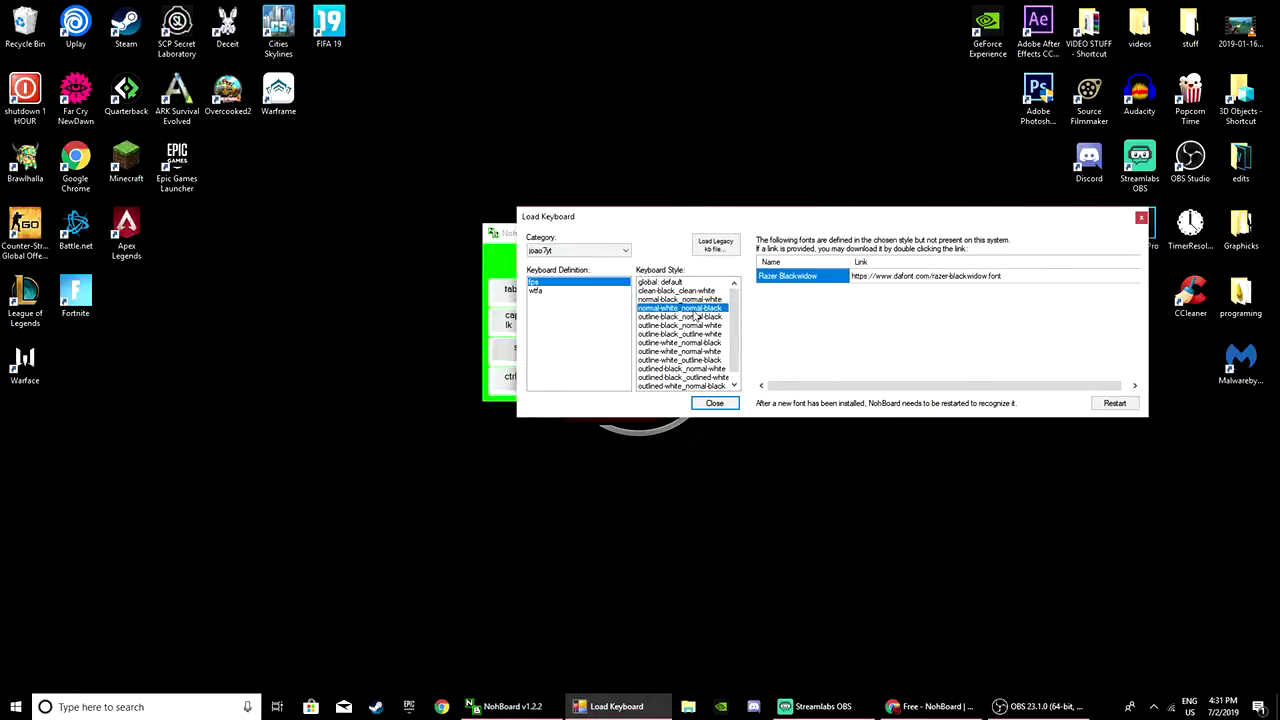
left_click(690, 299)
Close the keyboard loader with the category unchanged and bring Streamlabs OBS forward
left_click_drag(765, 218, 1093, 246)
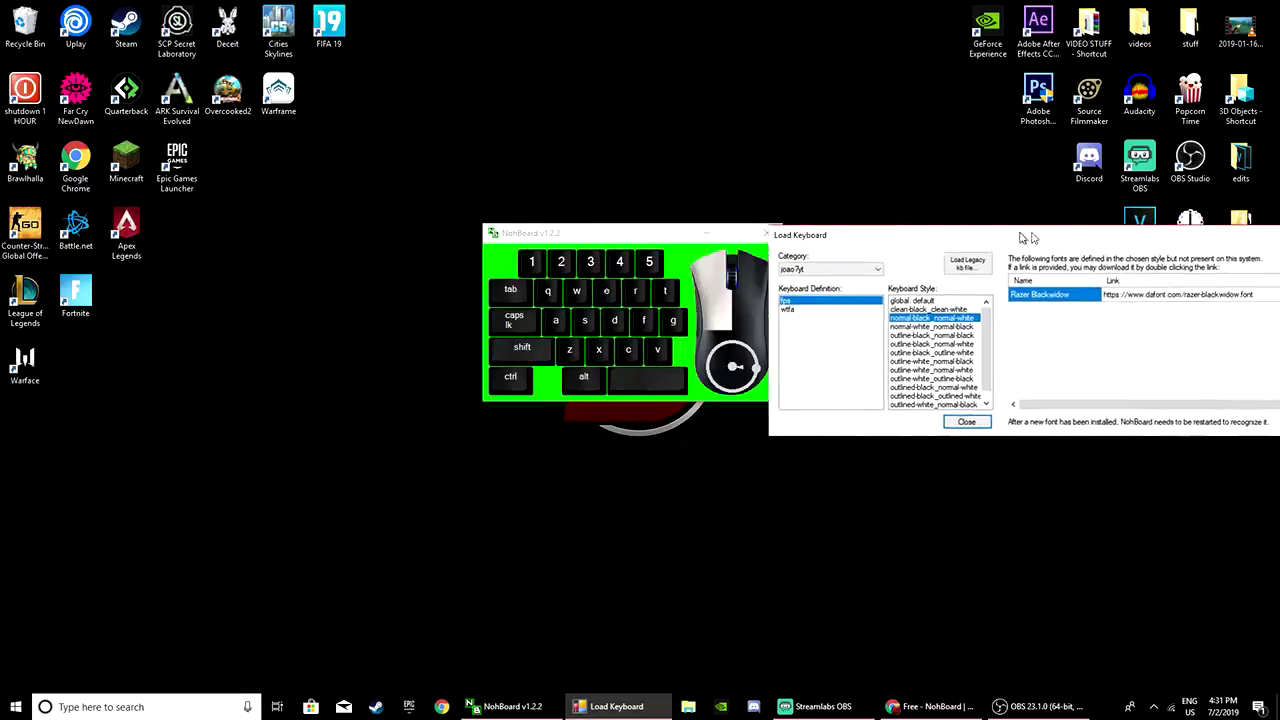
left_click(905, 279)
left_click(880, 308)
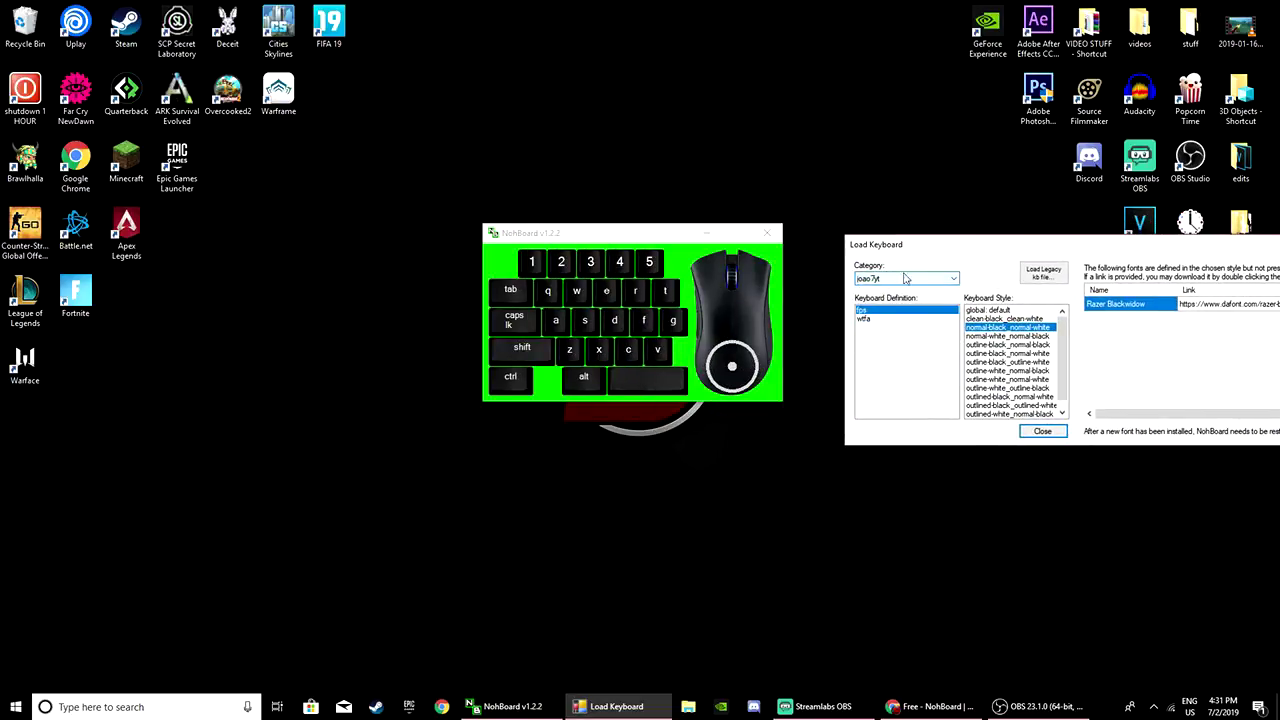
left_click_drag(1037, 246, 799, 221)
left_click(993, 218)
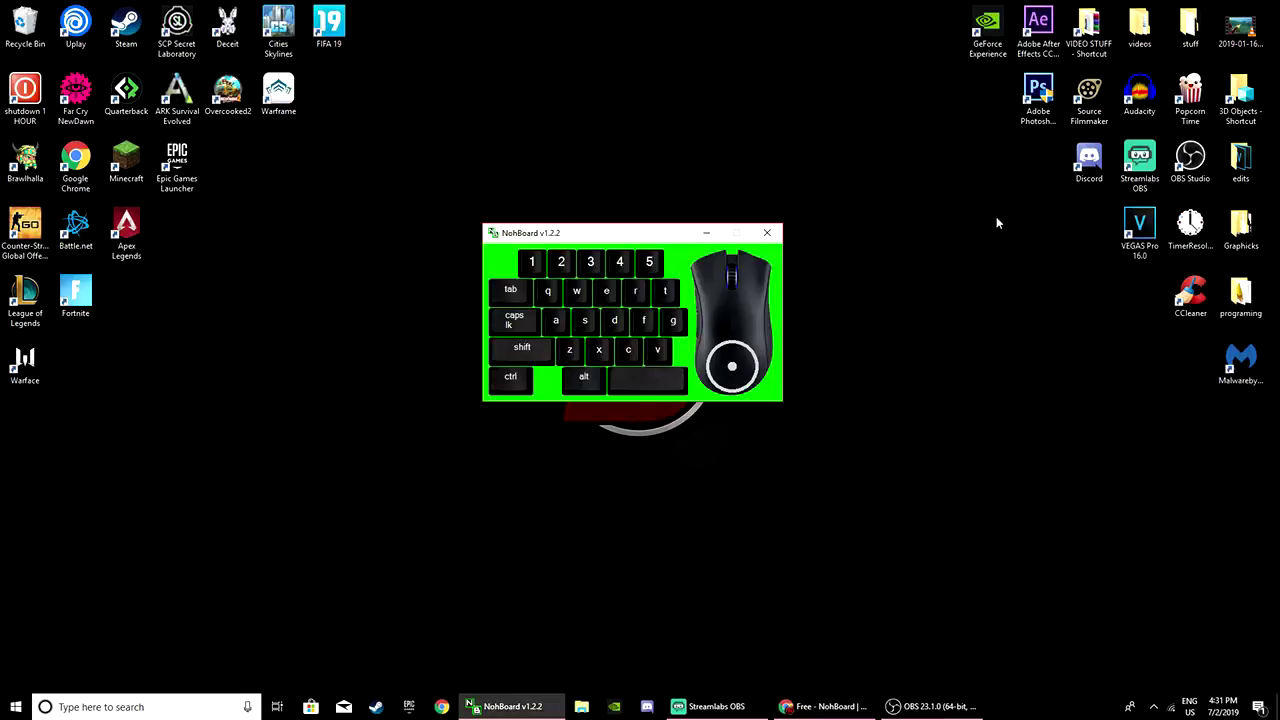
left_click_drag(620, 232, 665, 236)
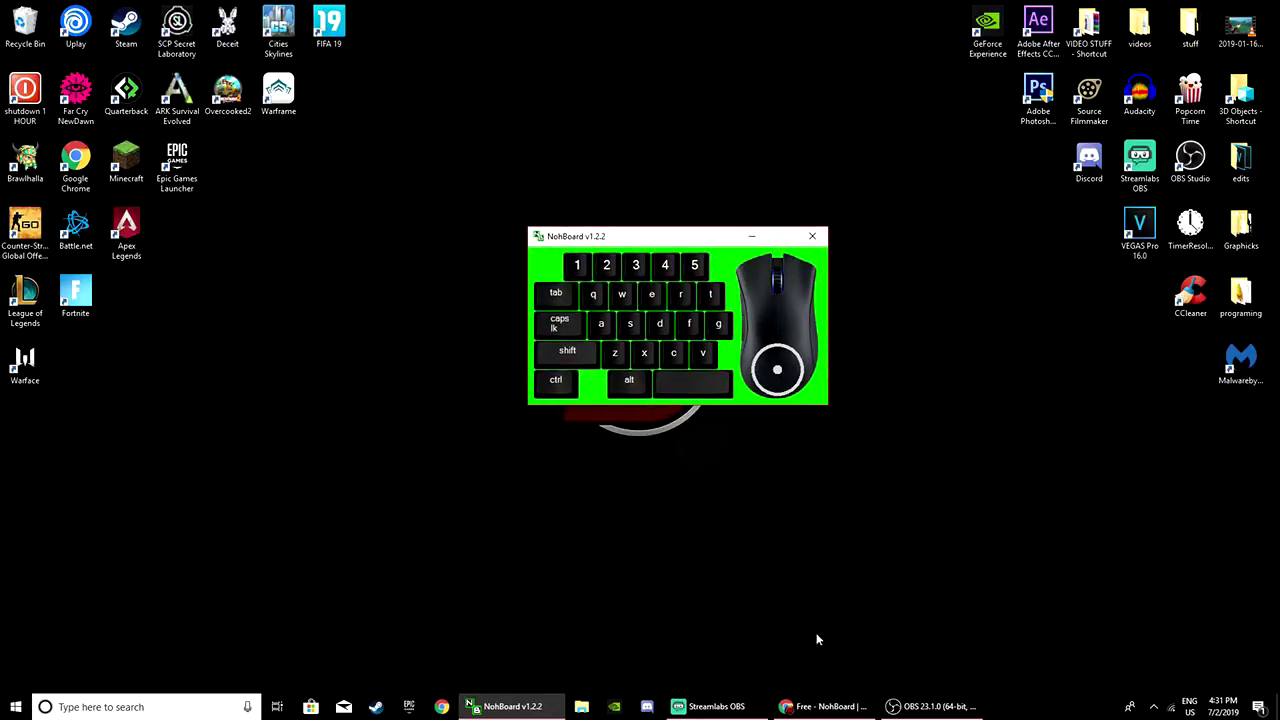
mouse_move(708, 706)
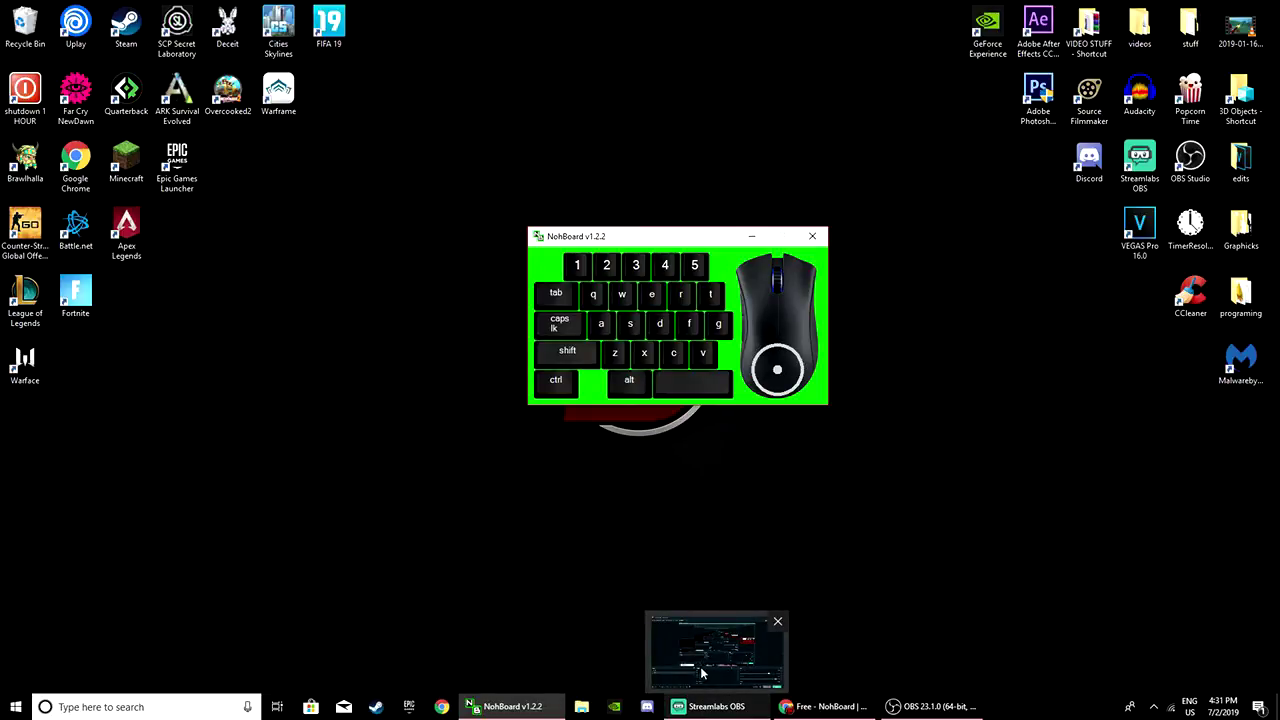
left_click(700, 673)
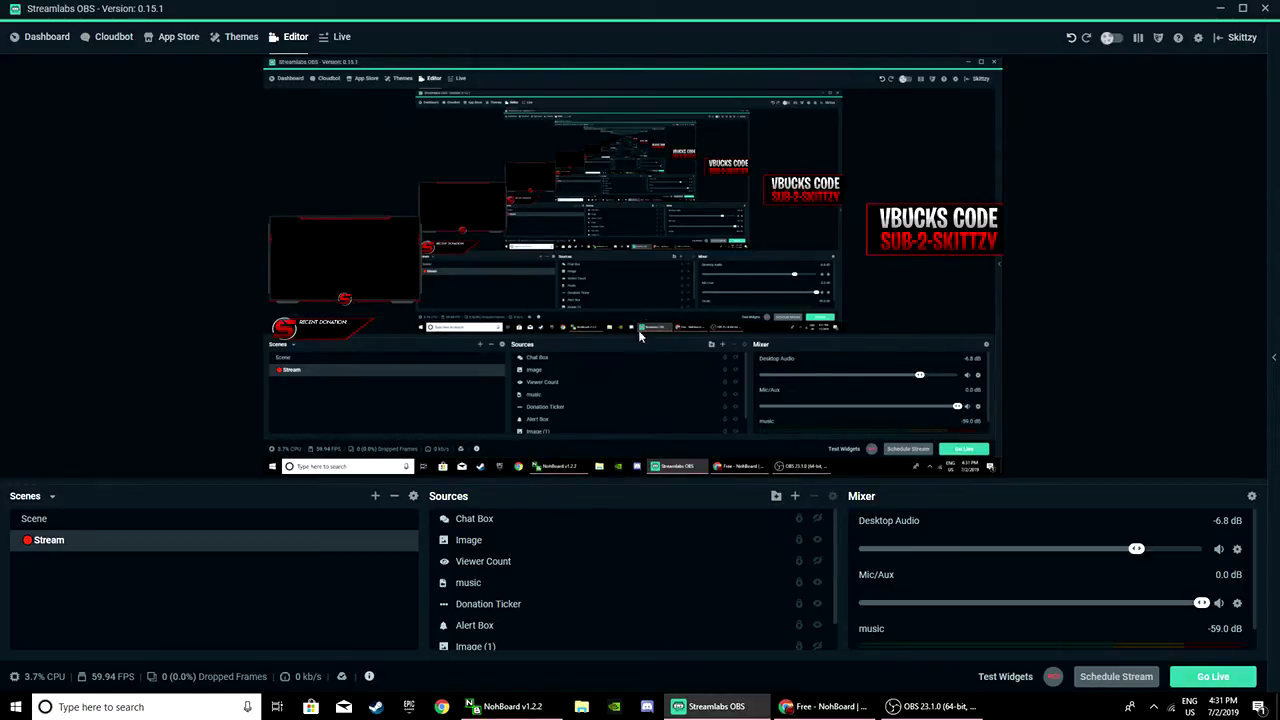
Add a new Window Capture source to the Stream scene
scroll(530, 532, "down", 2)
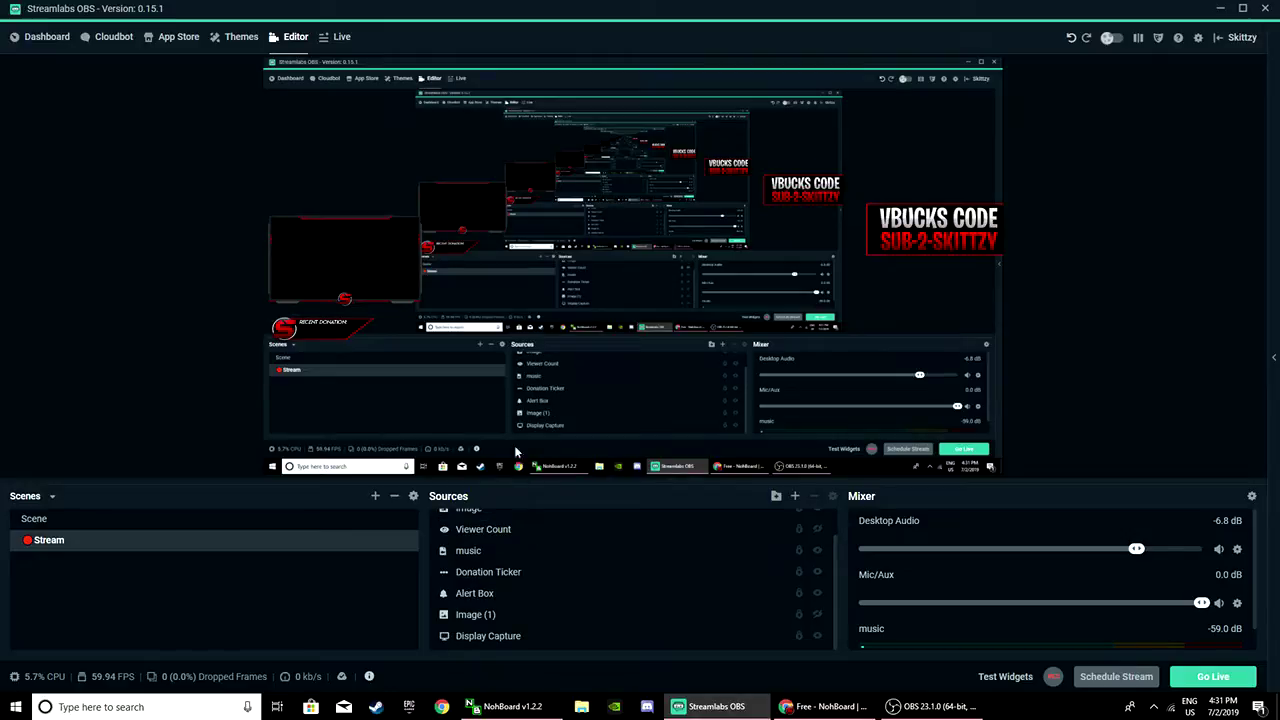
scroll(740, 530, "up", 2)
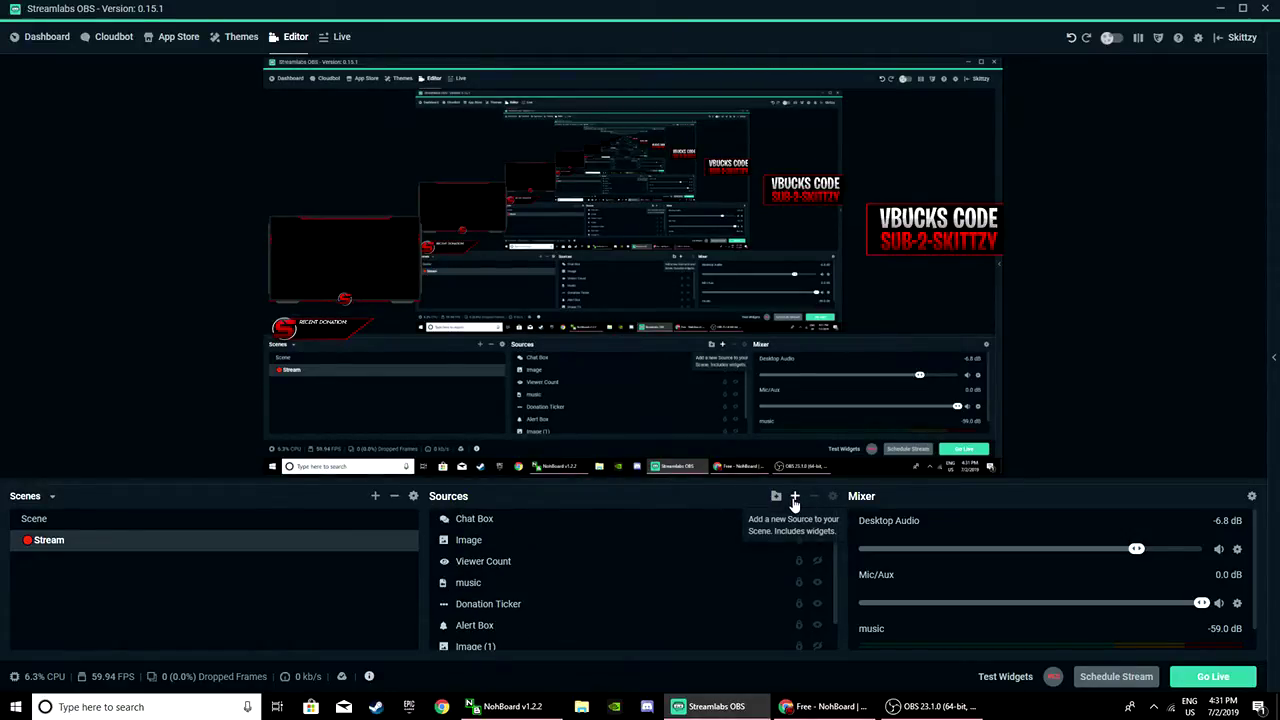
right_click(434, 527)
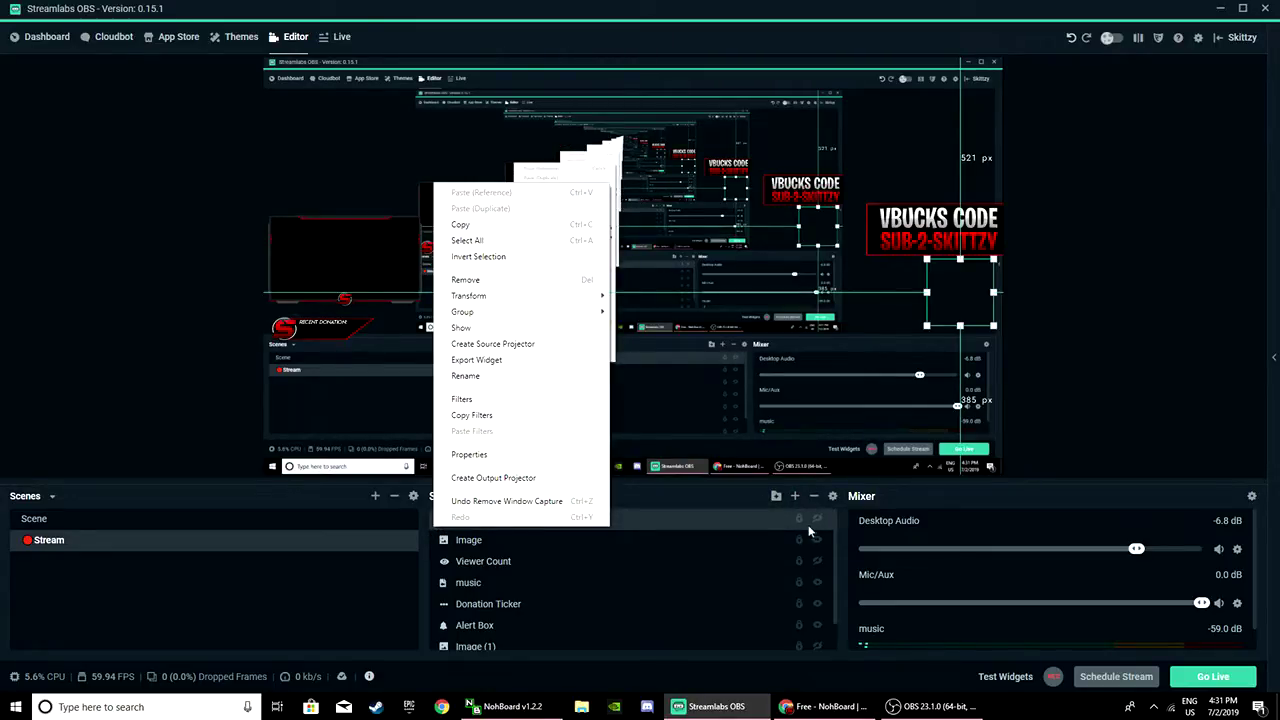
left_click(795, 497)
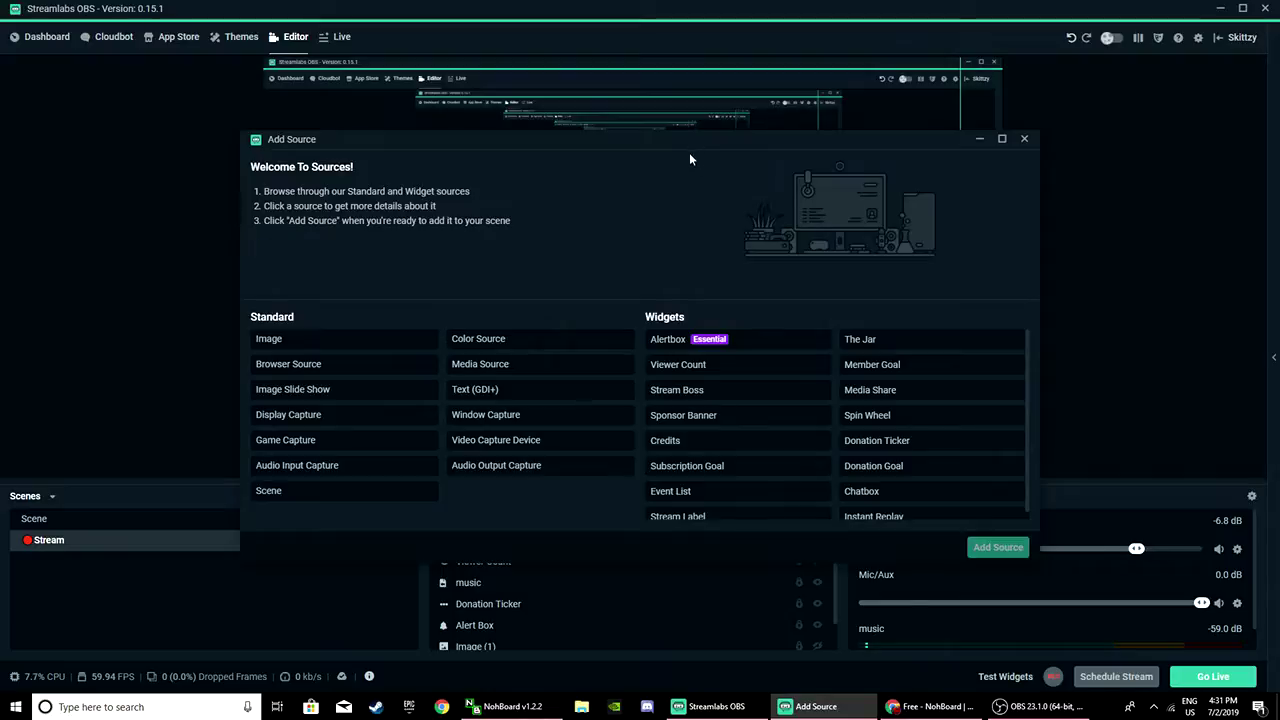
left_click(493, 428)
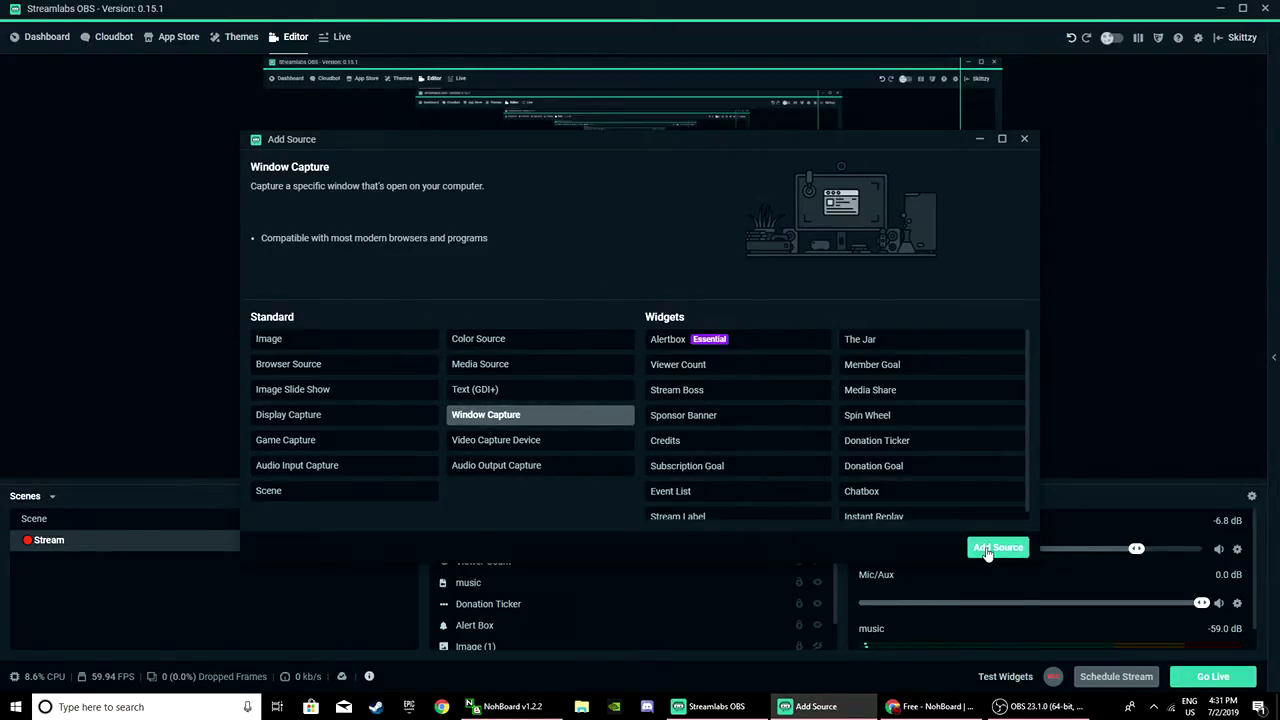
left_click(995, 548)
Name the new Window Capture source 'board' and create it
left_click(528, 712)
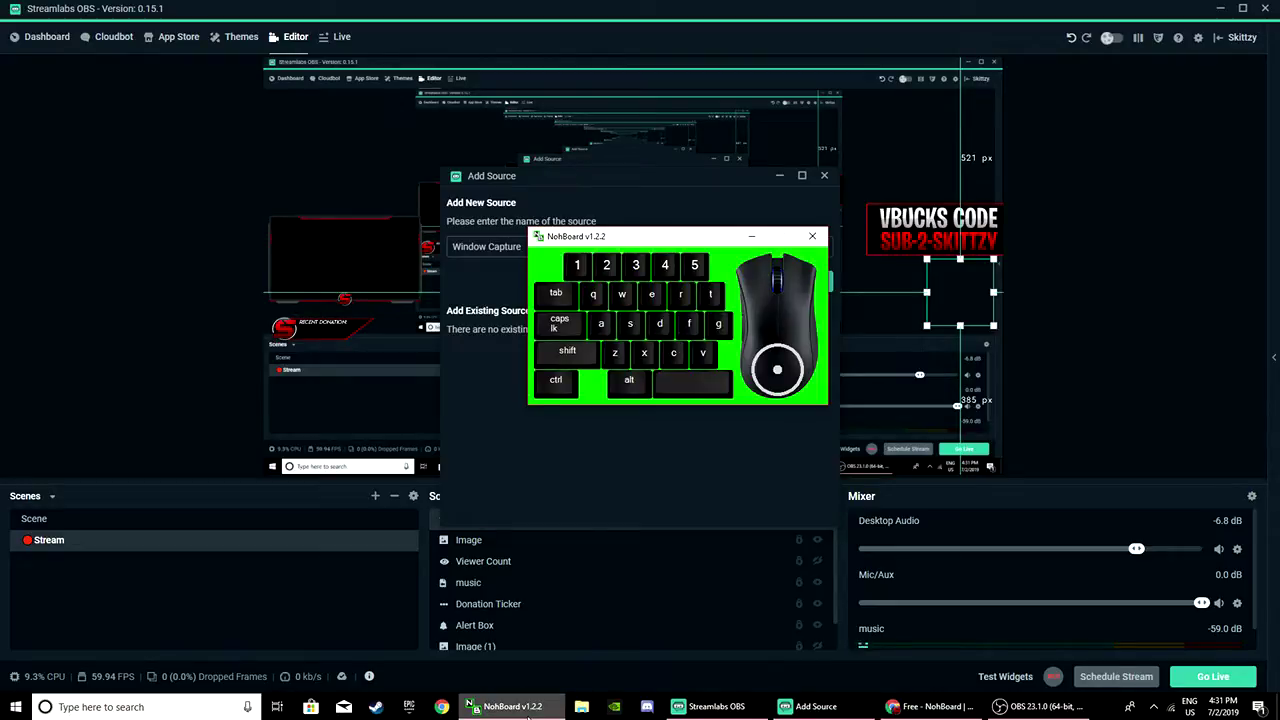
left_click(510, 706)
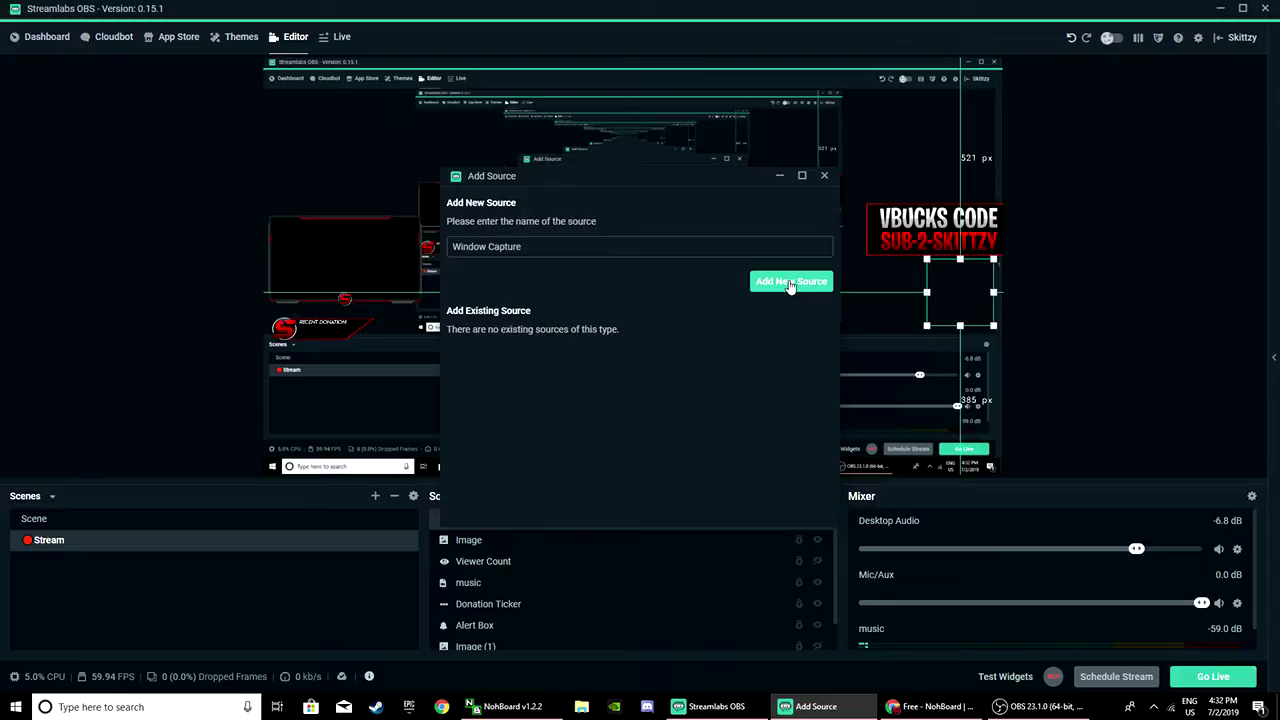
key("ctrl+a")
key("BackSpace")
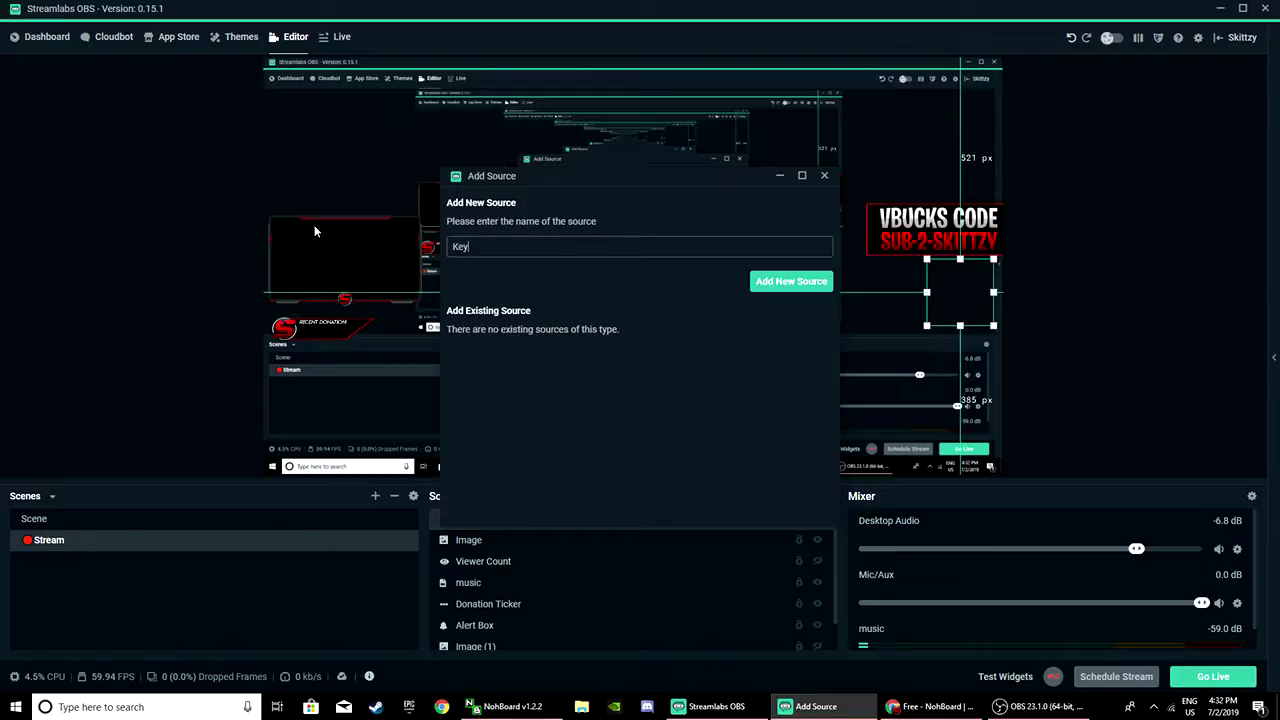
type("board")
left_click(803, 290)
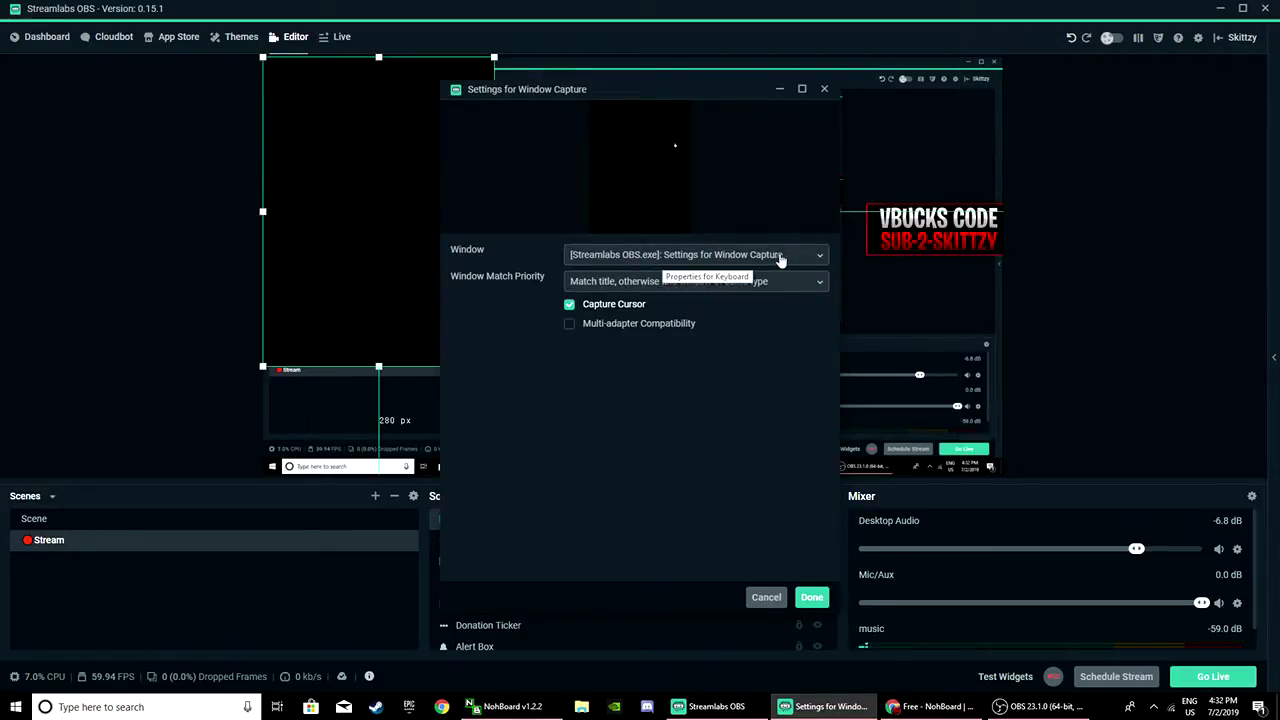
Set the capture's Window to [NohBoard.exe]: NohBoard v1.2.2
left_click(684, 255)
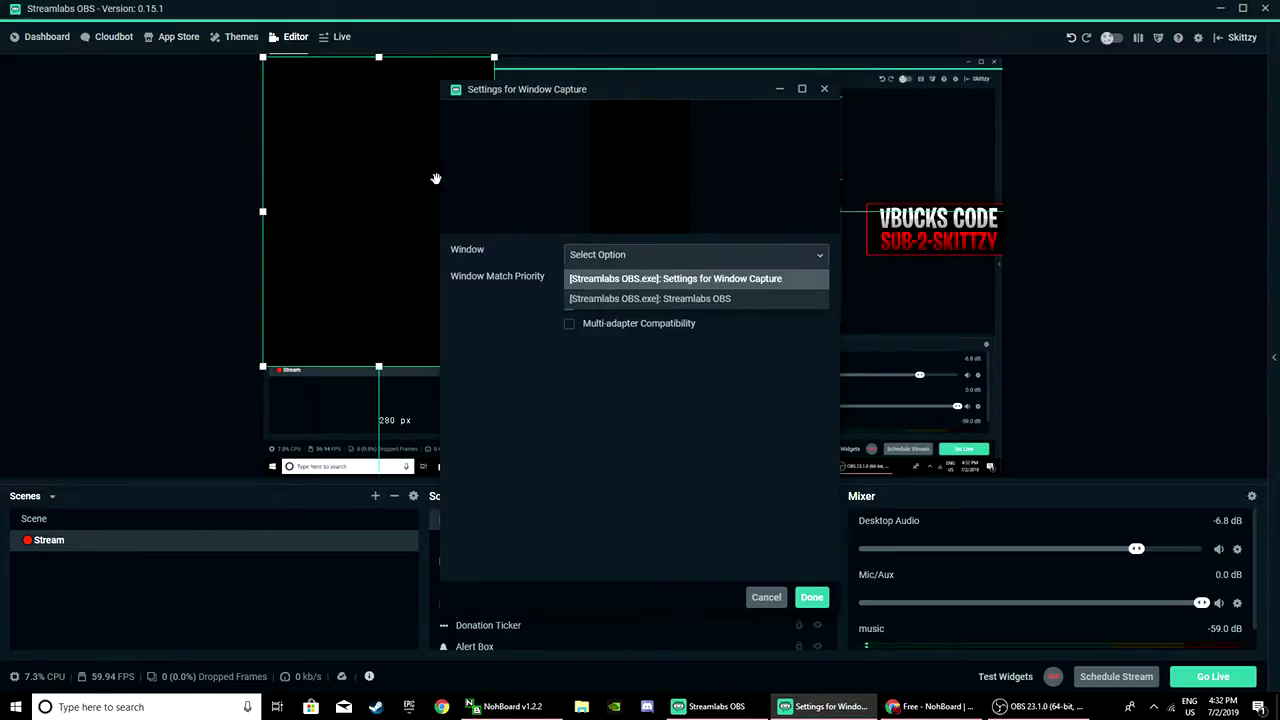
left_click(675, 272)
left_click(676, 278)
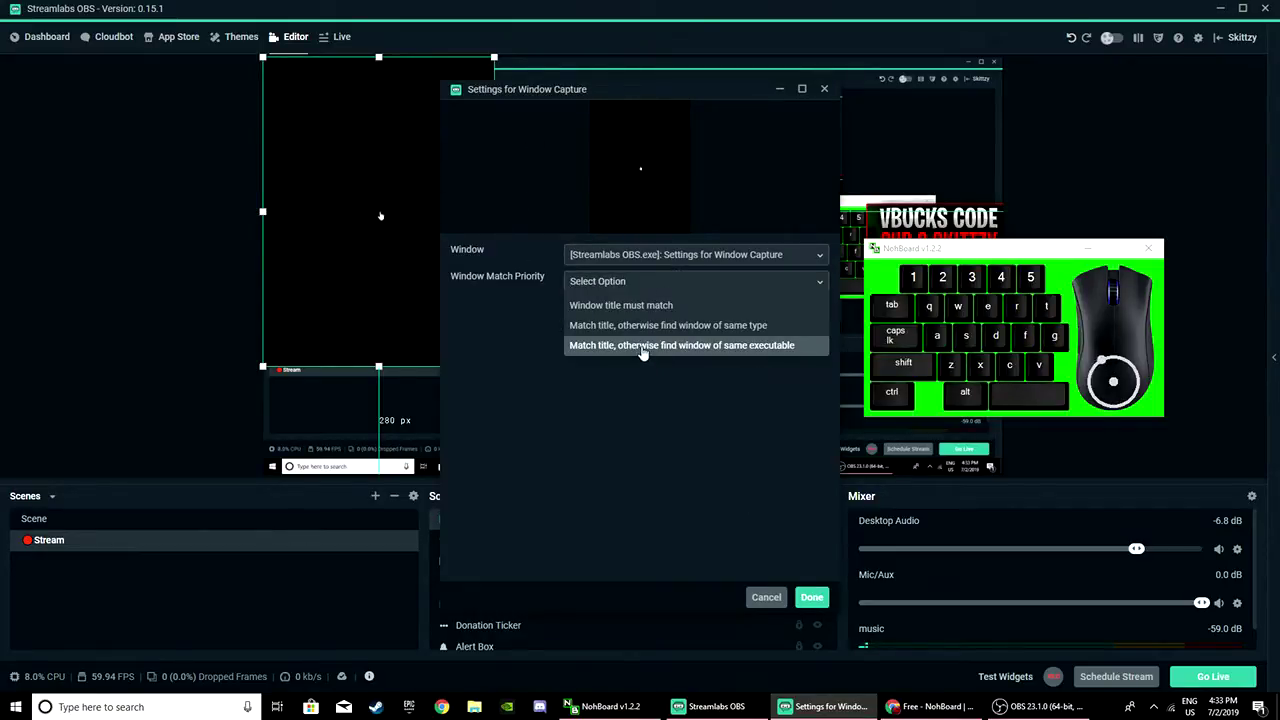
left_click(643, 346)
left_click(645, 284)
left_click(703, 258)
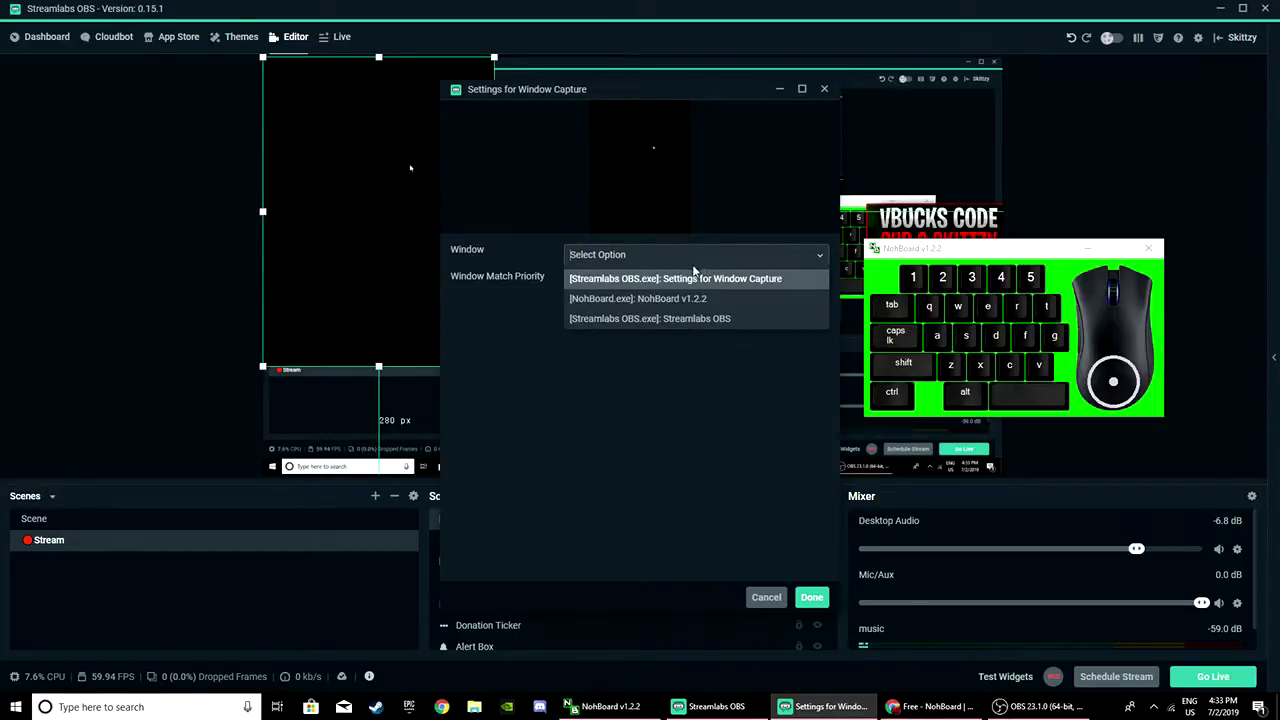
left_click(634, 300)
Confirm the capture, drag the NohBoard overlay to the canvas left-middle, and lock it
left_click(811, 599)
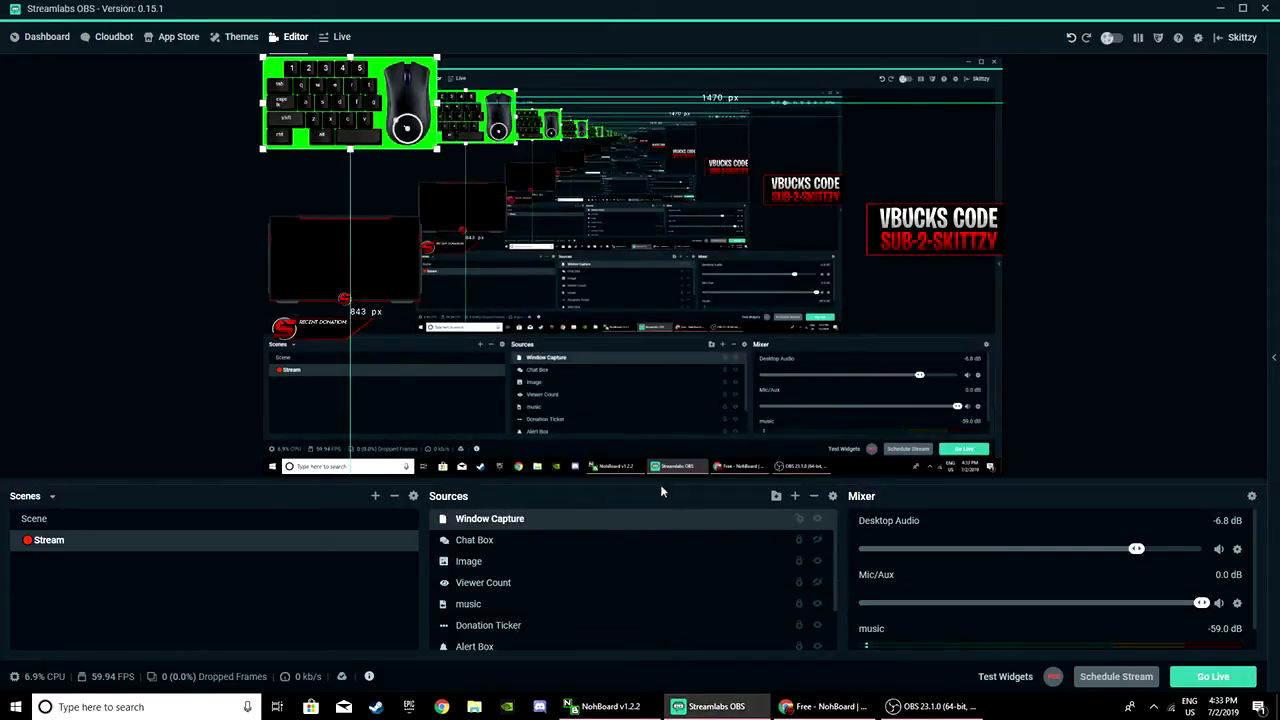
mouse_move(399, 103)
left_mouse_down()
mouse_move(480, 355)
mouse_move(420, 308)
mouse_move(320, 437)
left_mouse_up()
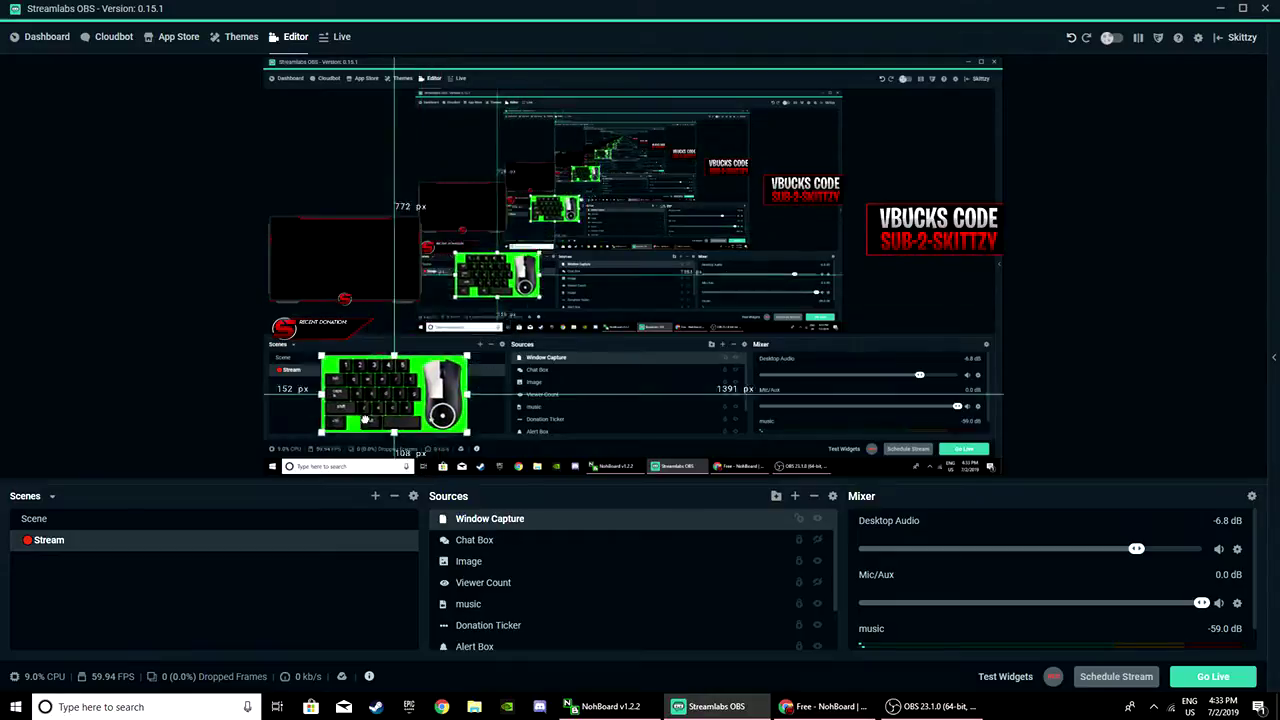
mouse_move(320, 437)
left_mouse_down()
mouse_move(430, 305)
mouse_move(374, 268)
left_mouse_up()
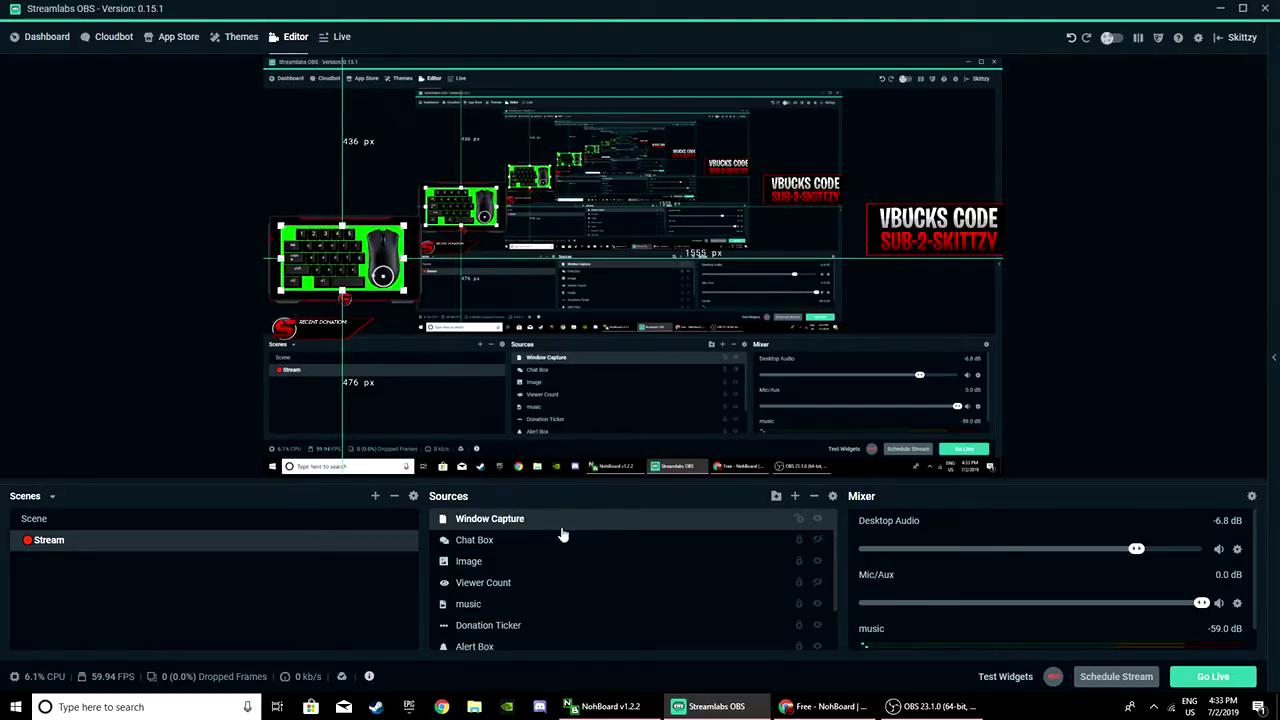
mouse_move(600, 518)
left_click(798, 518)
left_click(590, 522)
left_click(506, 414)
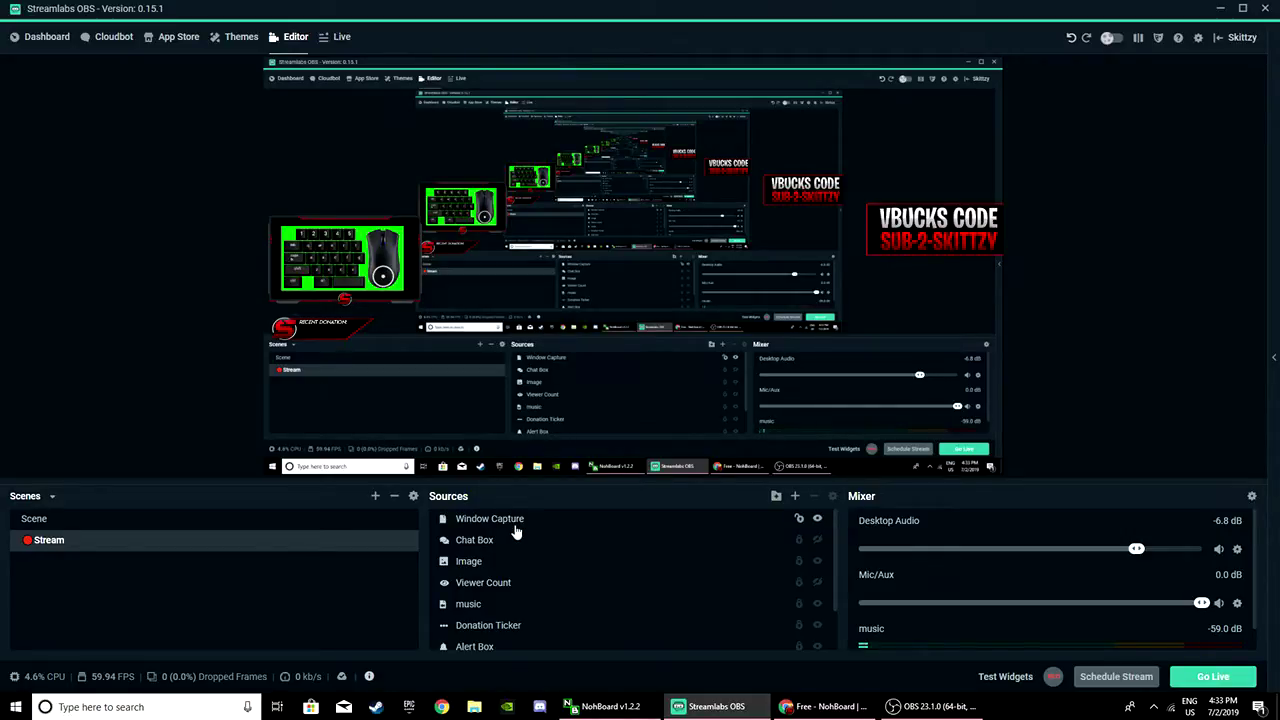
Add a Chroma Key filter to the Window Capture source
right_click(516, 521)
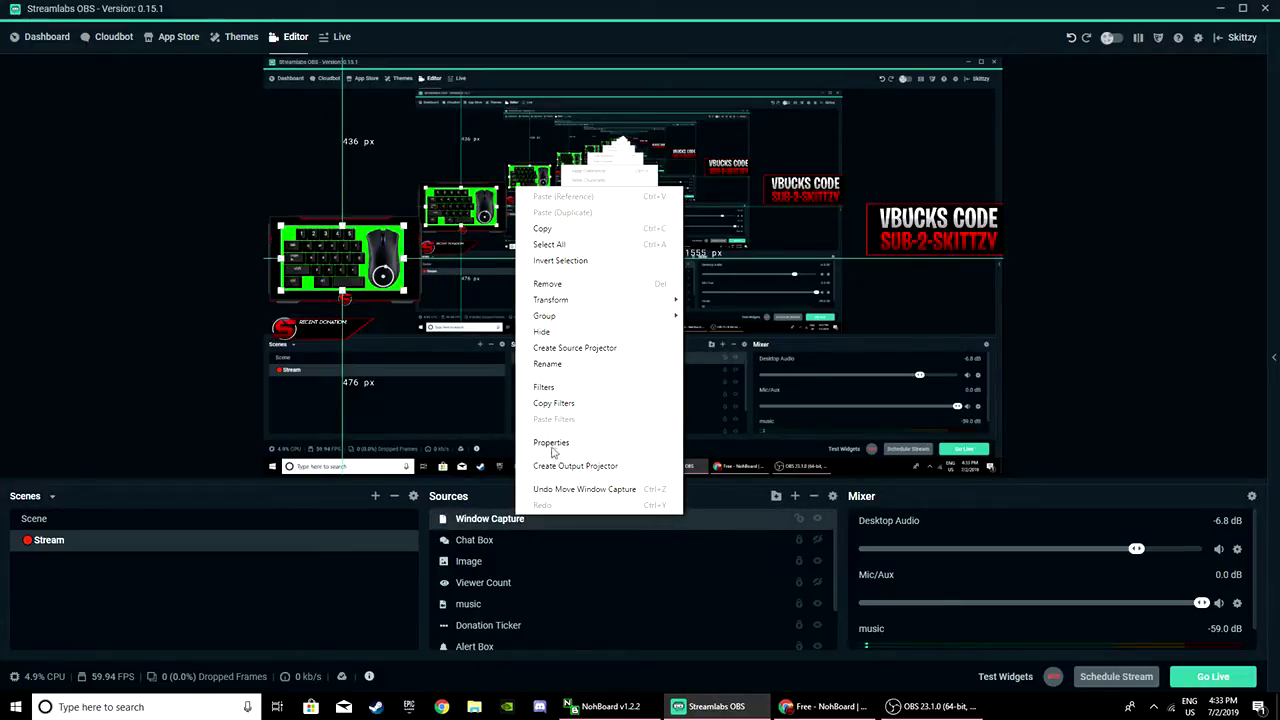
left_click(587, 387)
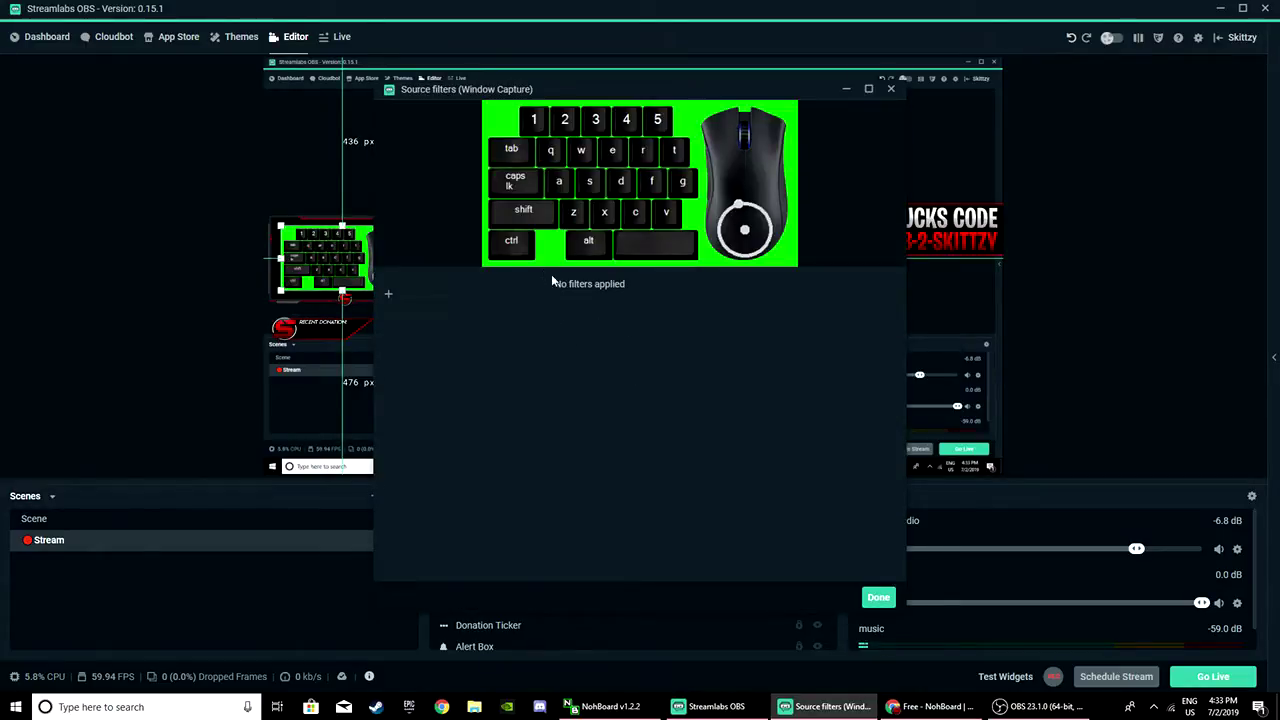
left_click(390, 294)
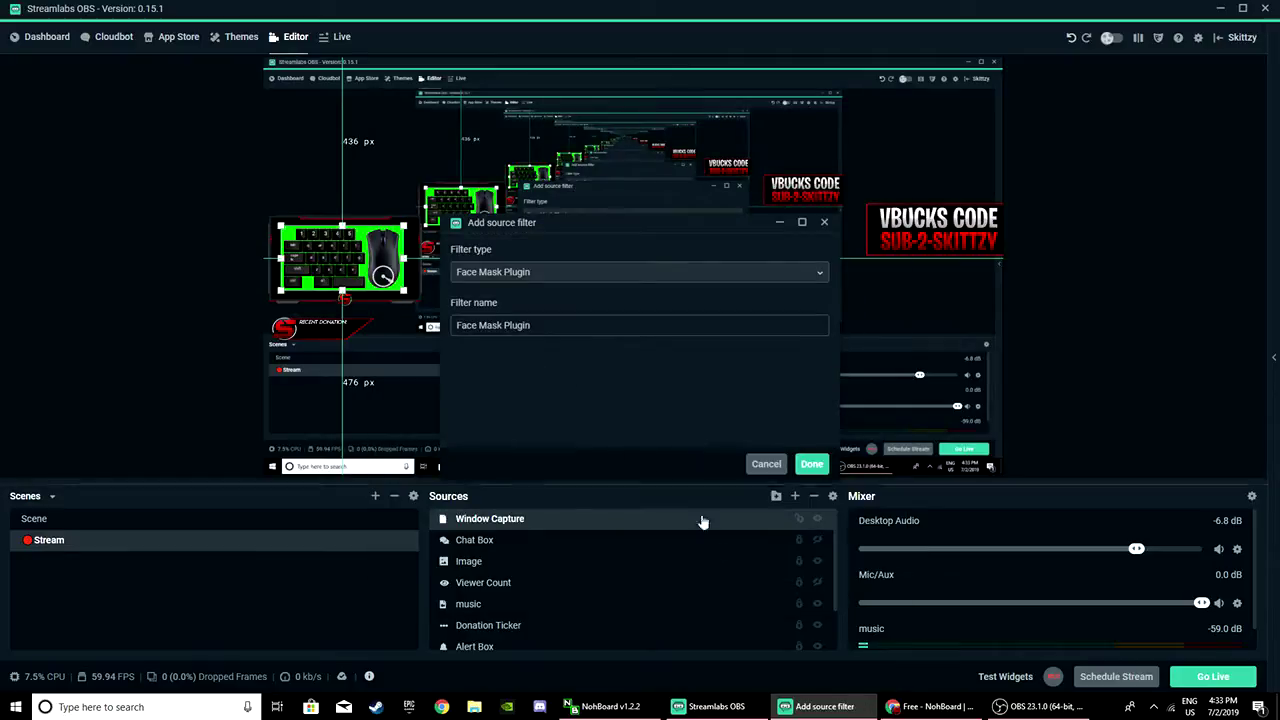
left_click(520, 280)
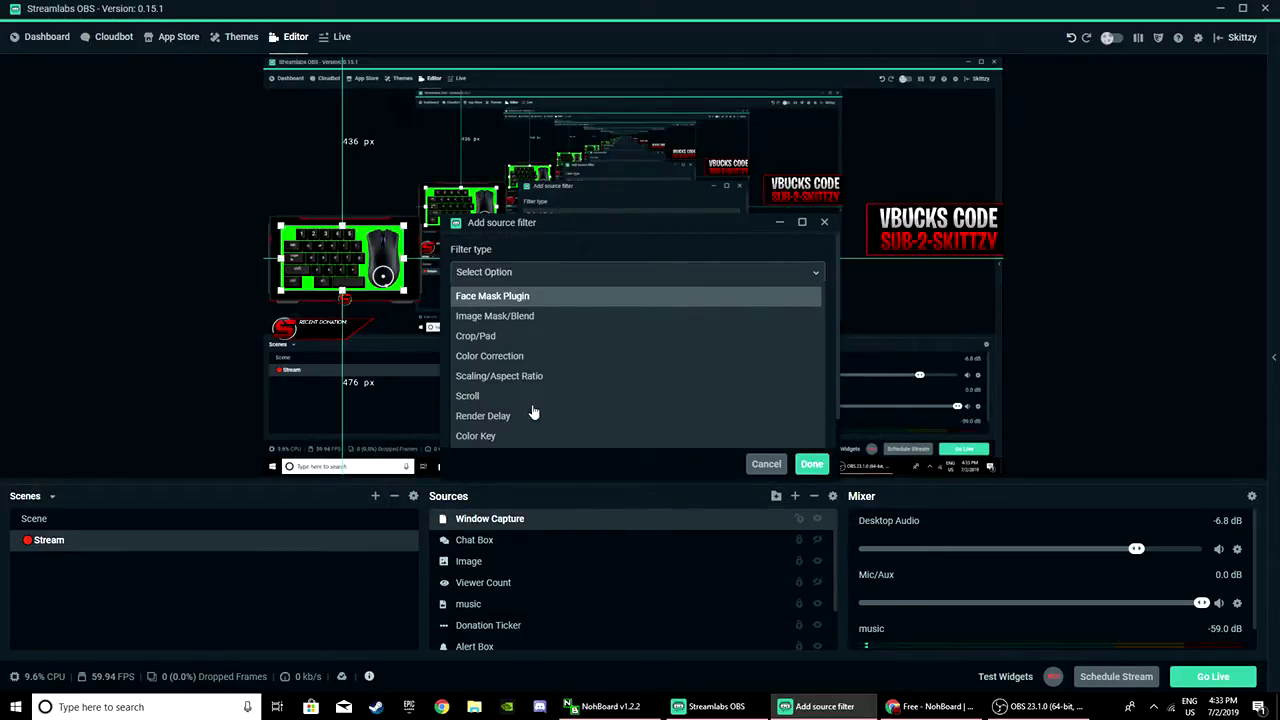
scroll(534, 412, "down", 1)
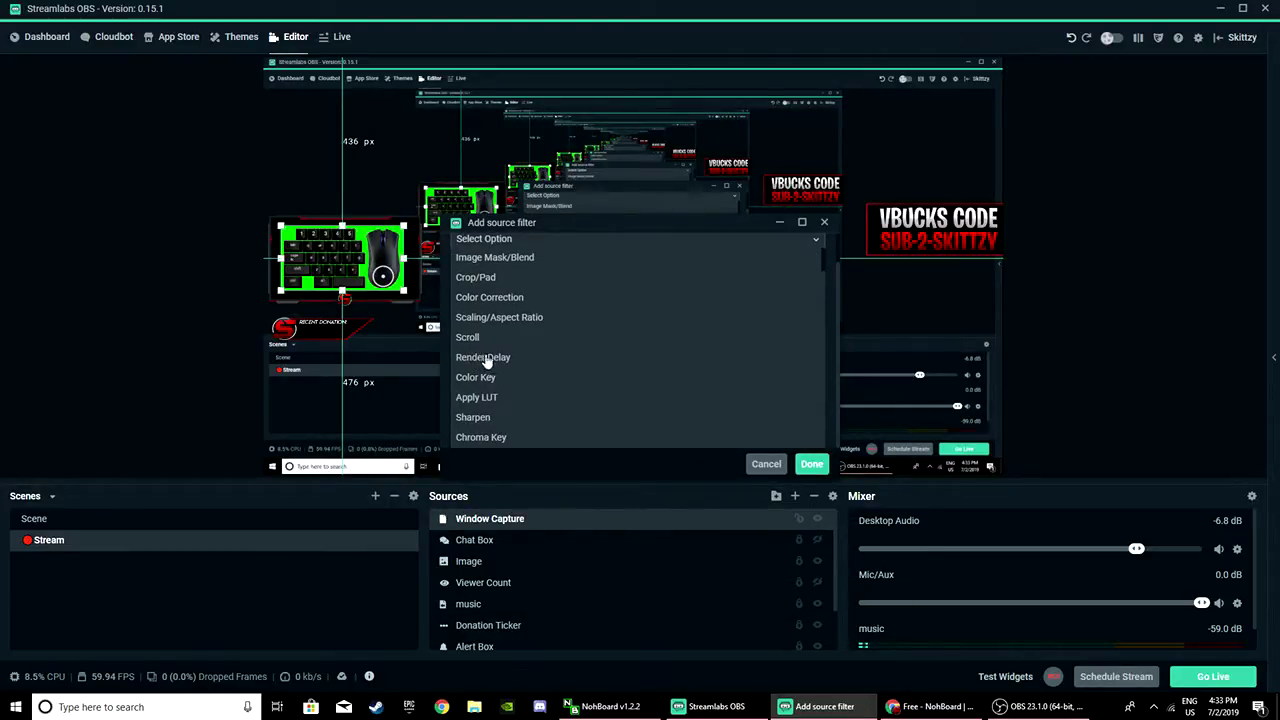
scroll(505, 305, "up", 1)
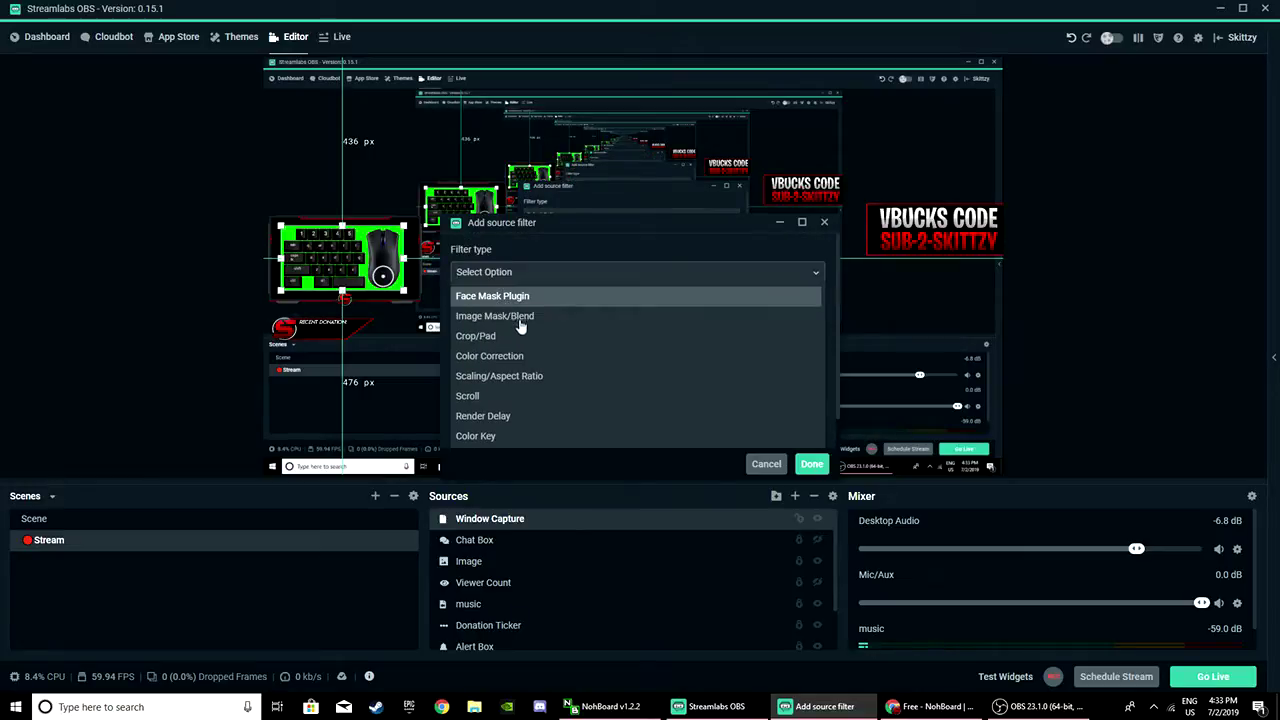
scroll(522, 378, "down", 1)
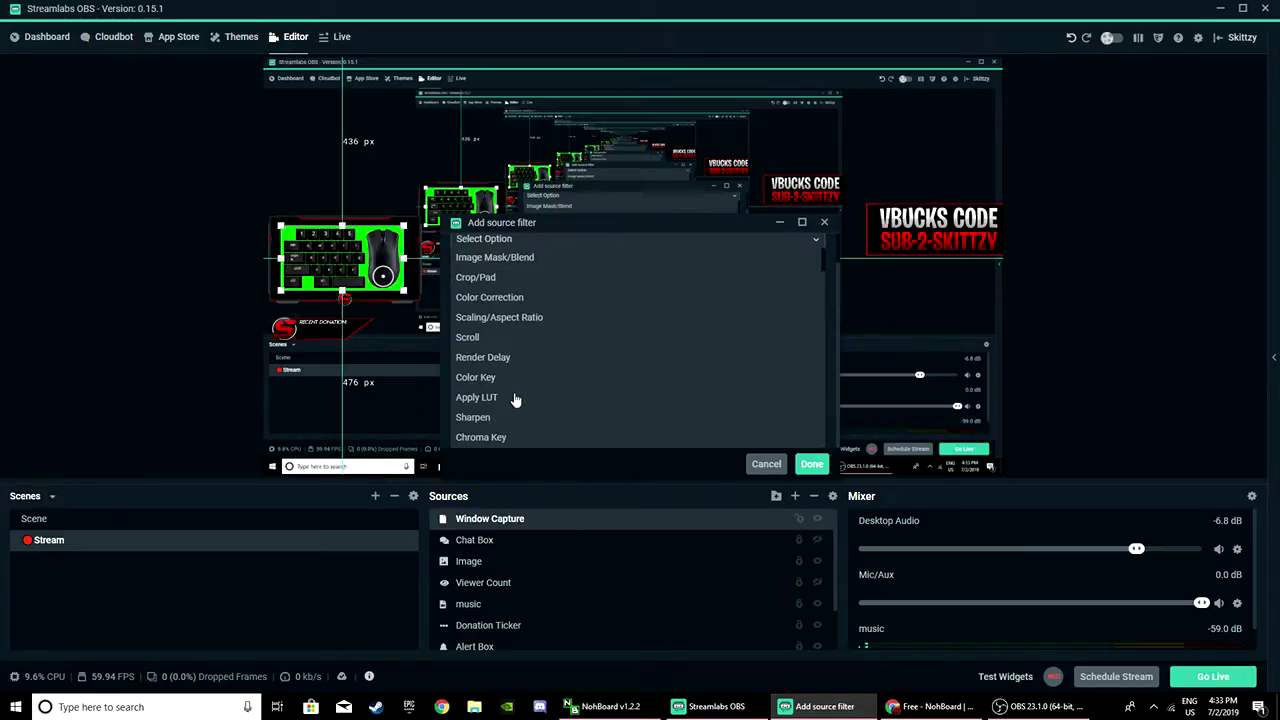
left_click(502, 437)
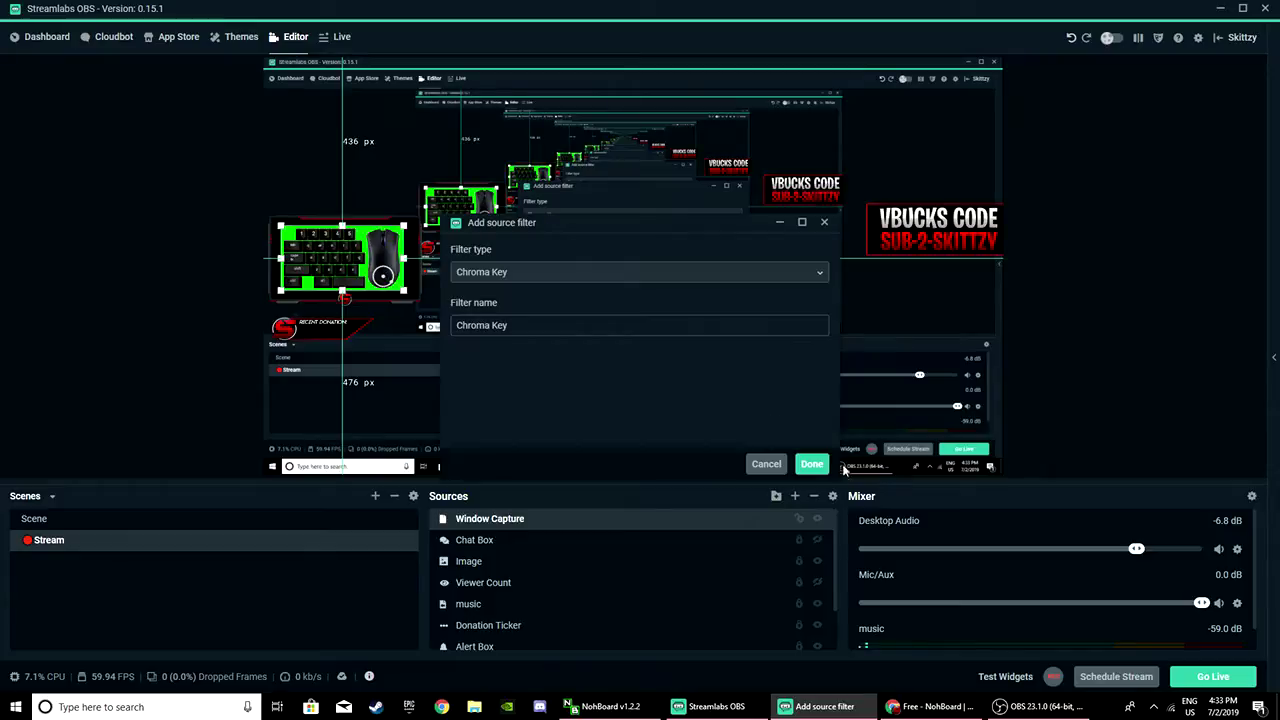
left_click(813, 464)
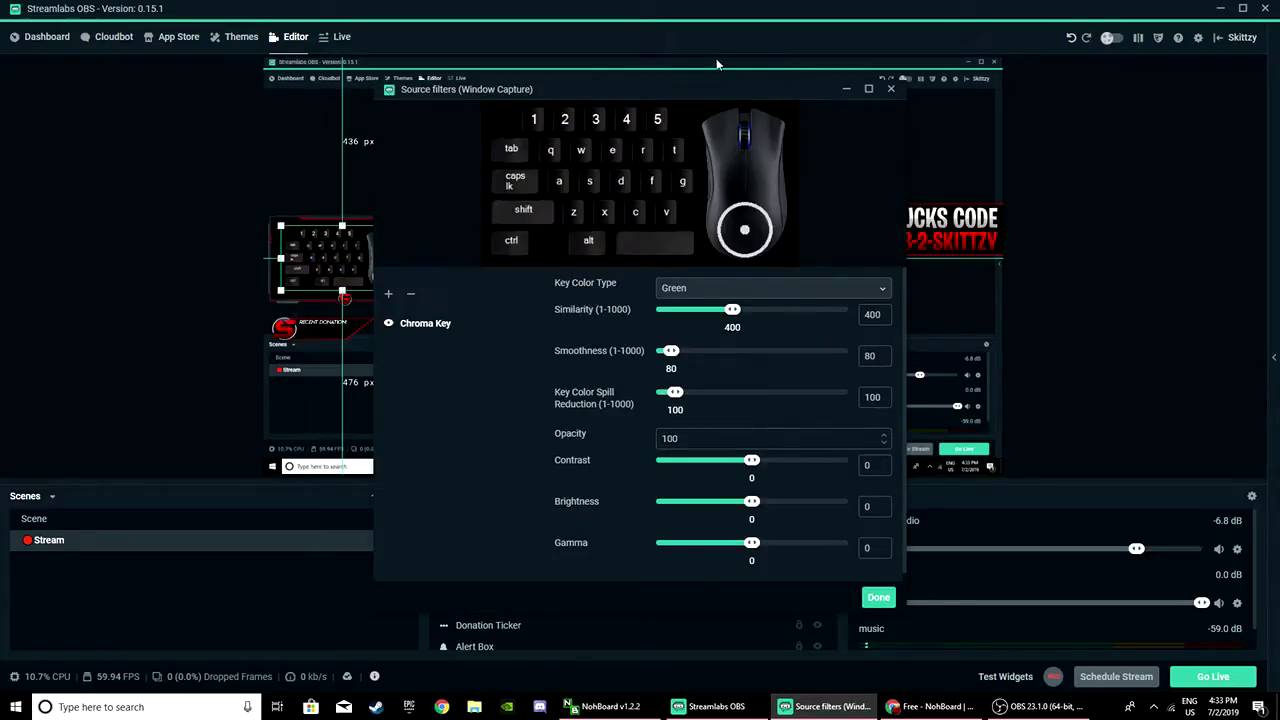
Keep the Chroma Key colour type as Green and close the filters
left_click(724, 290)
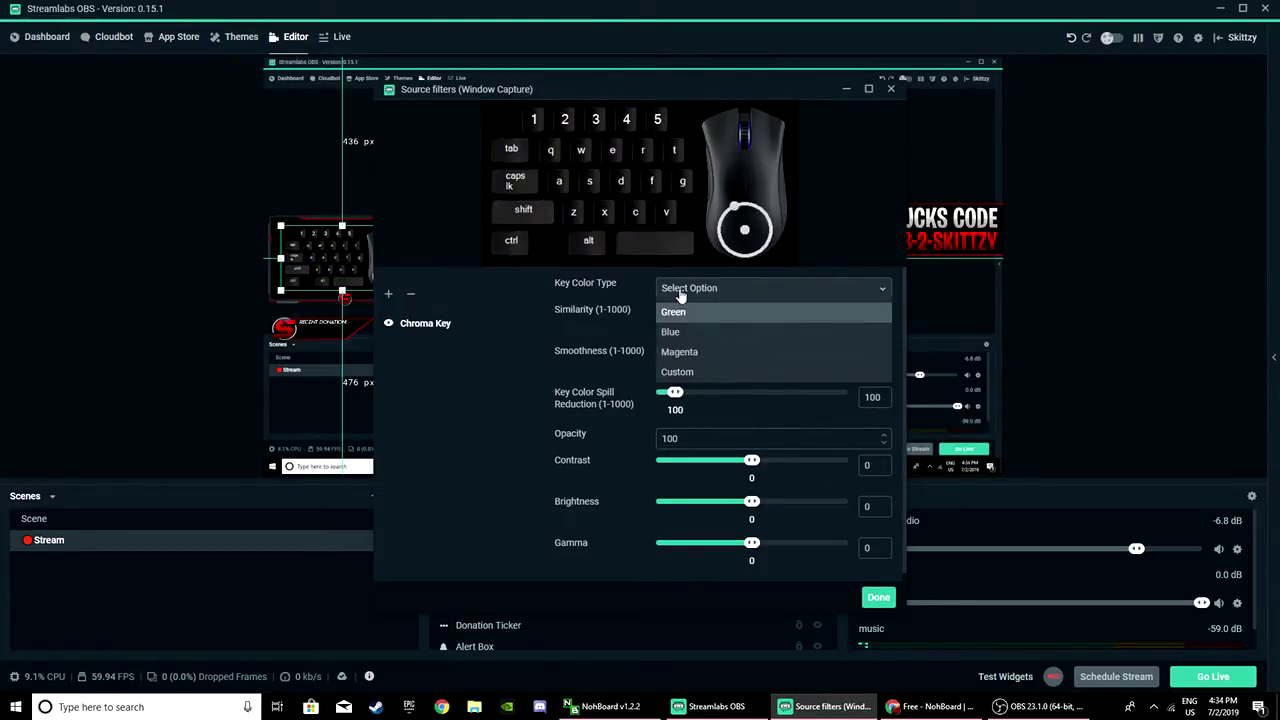
left_click(690, 310)
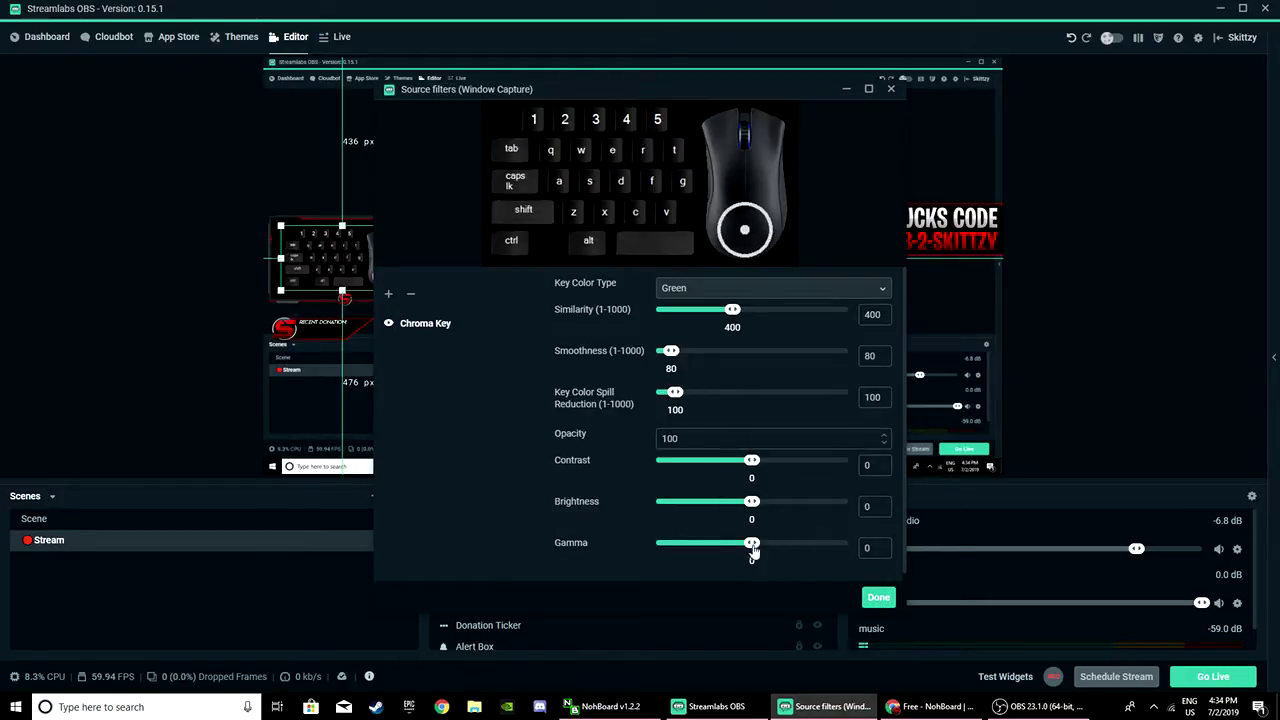
left_click(878, 598)
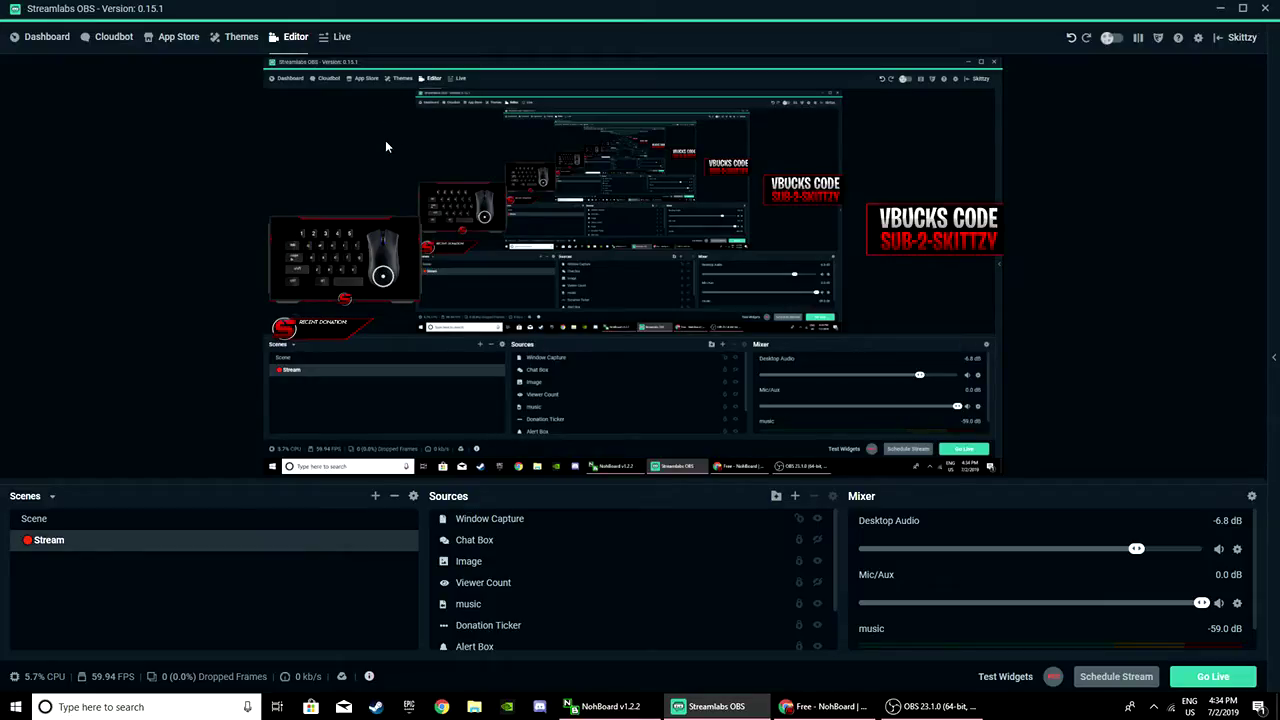
right_click(453, 249)
left_click(441, 217)
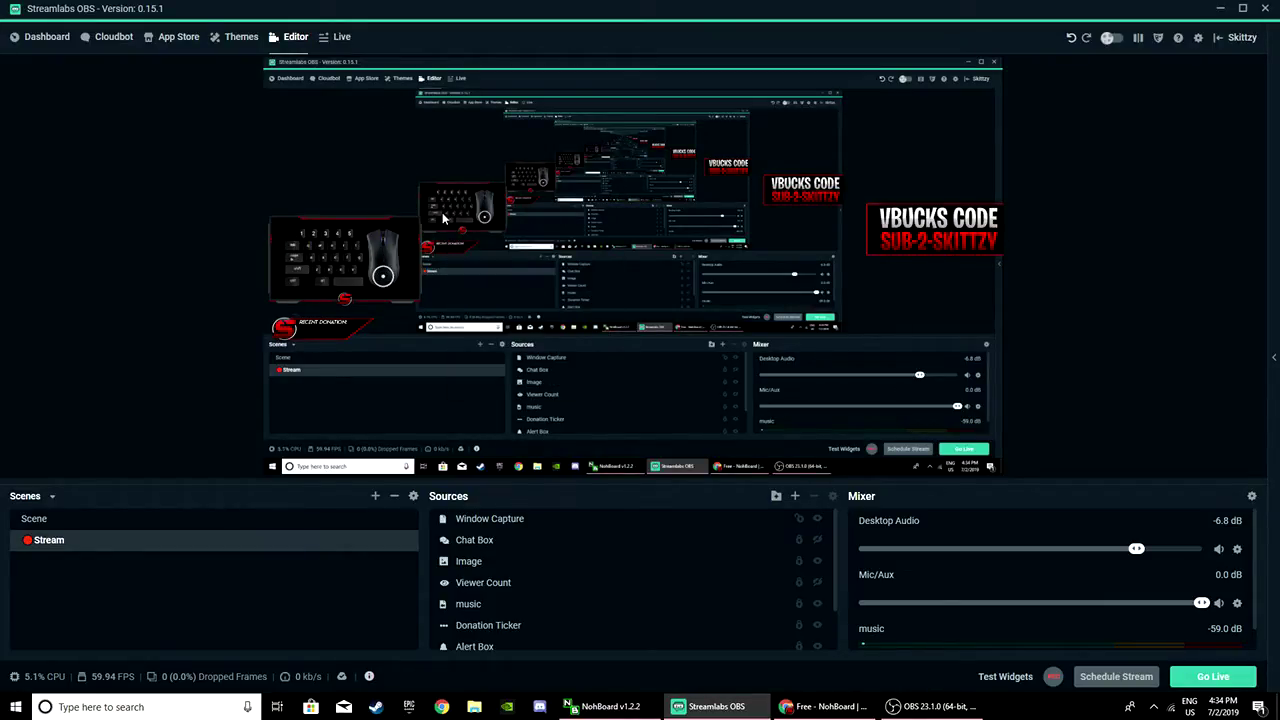